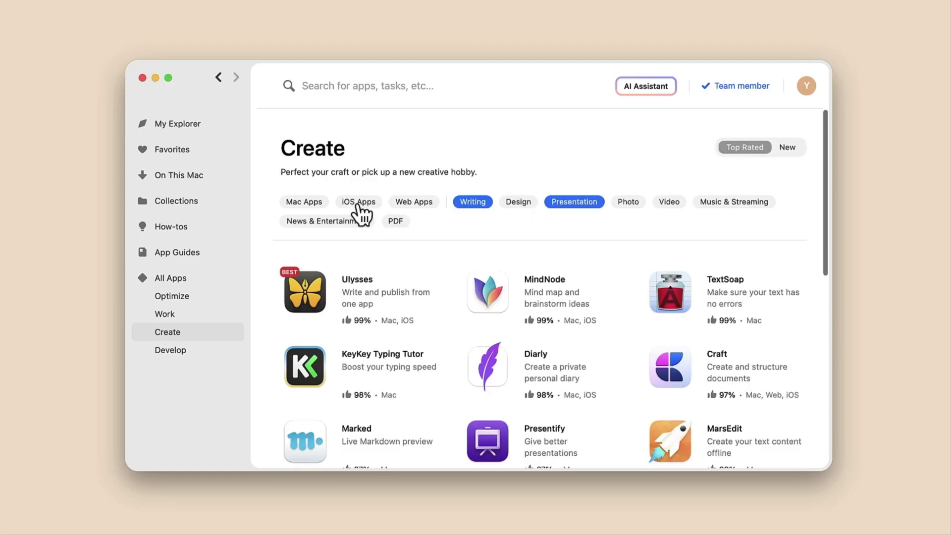
# Filter to iOS apps, then search Setapp for 'restore files' and view the How-to results.
pyautogui.click(358, 203)
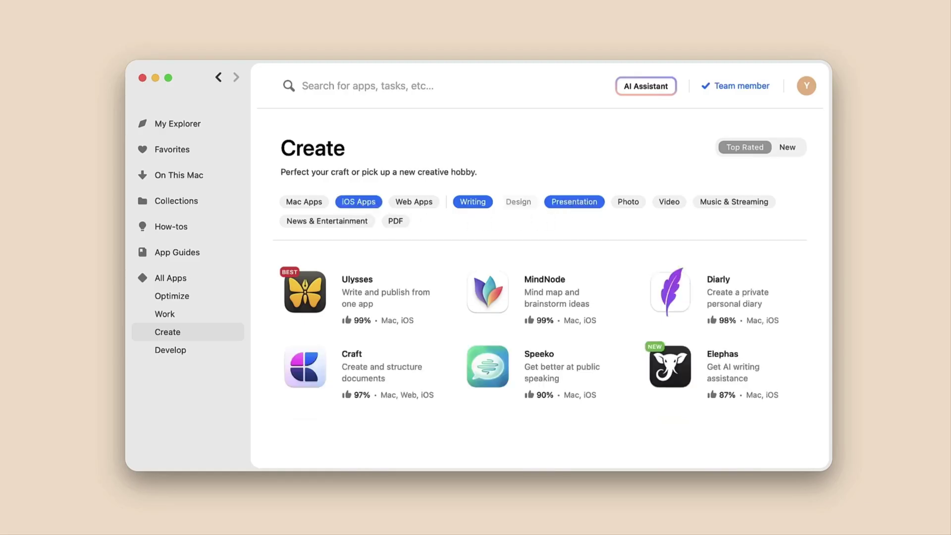
pyautogui.click(177, 124)
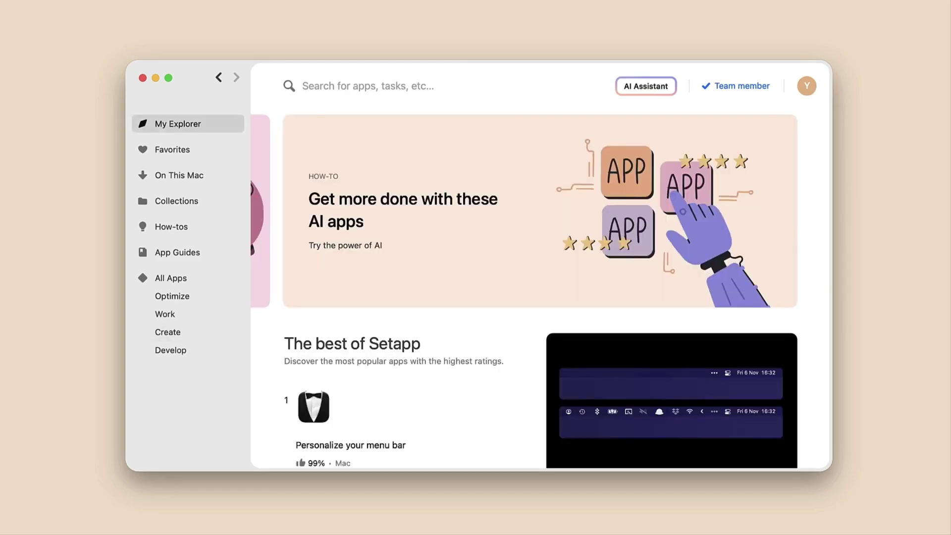
pyautogui.click(320, 87)
pyautogui.write('restore fil')
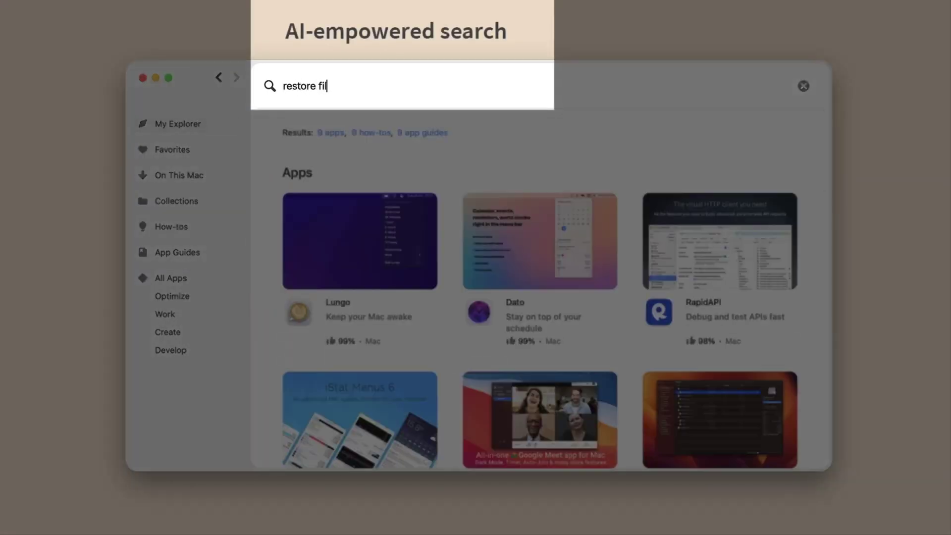
pyautogui.write('es')
pyautogui.click(369, 133)
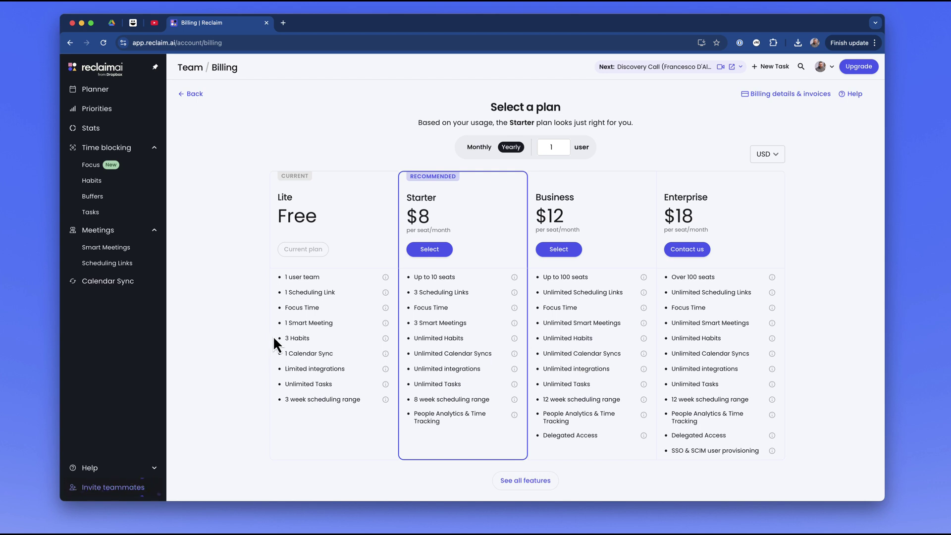
# Open the Planner and switch its side panel to Tasks and back to Priorities.
pyautogui.click(135, 92)
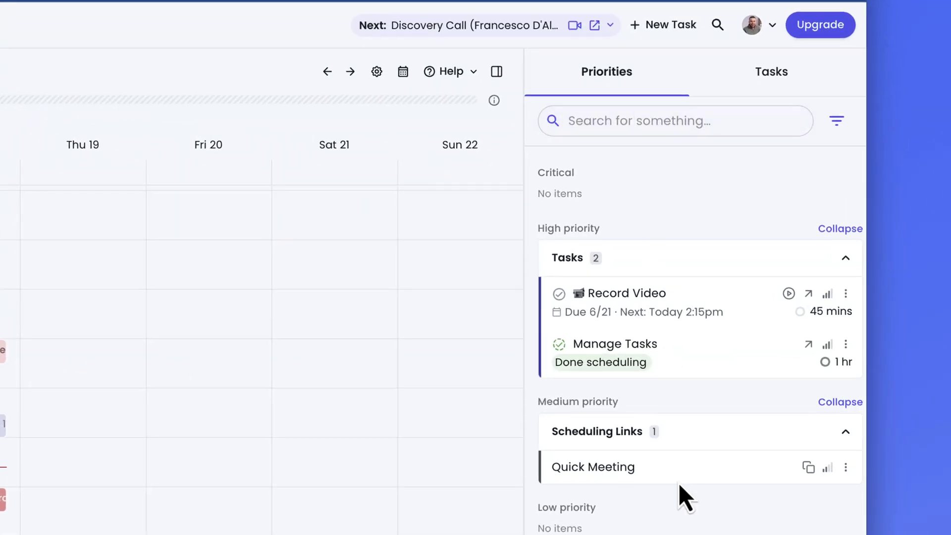
pyautogui.click(766, 71)
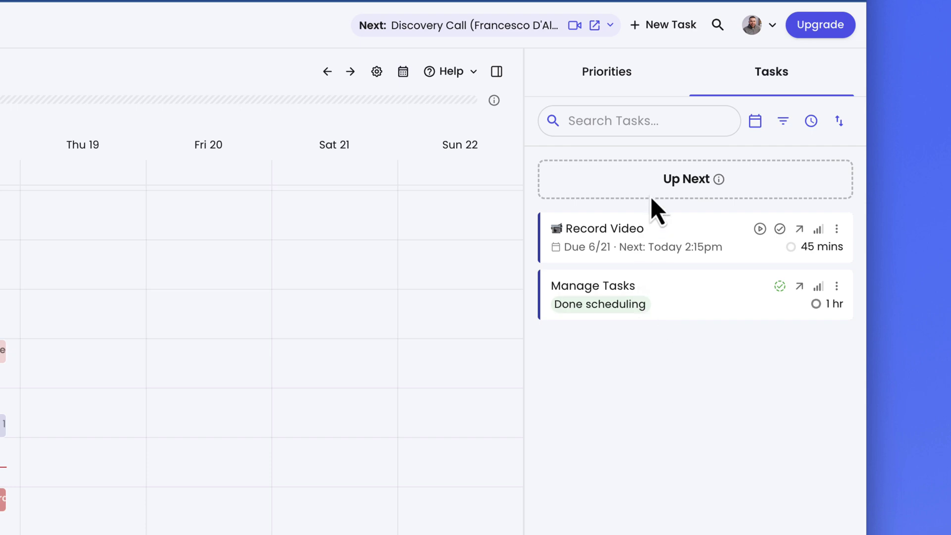
pyautogui.click(625, 71)
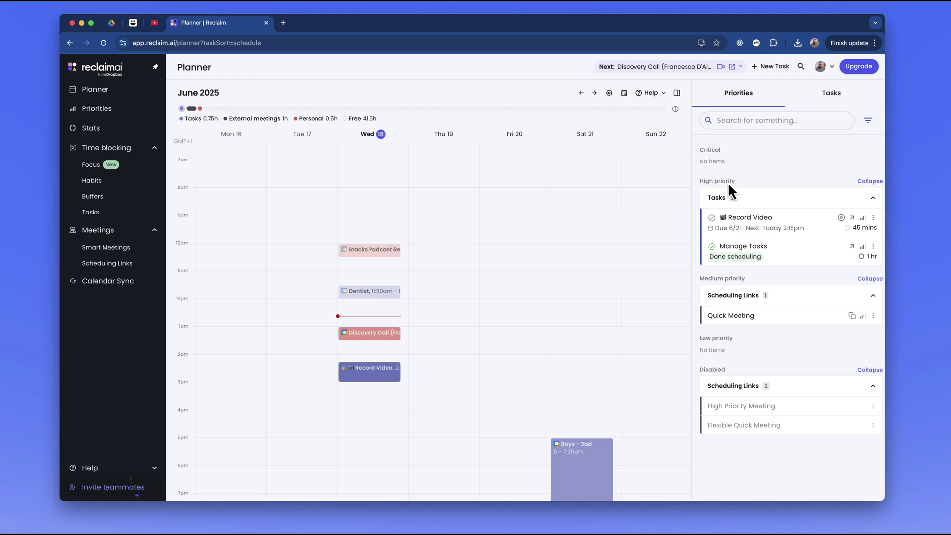
# Let Record Video split into blocks of 15 min minimum and 45 min maximum, then save.
pyautogui.click(111, 111)
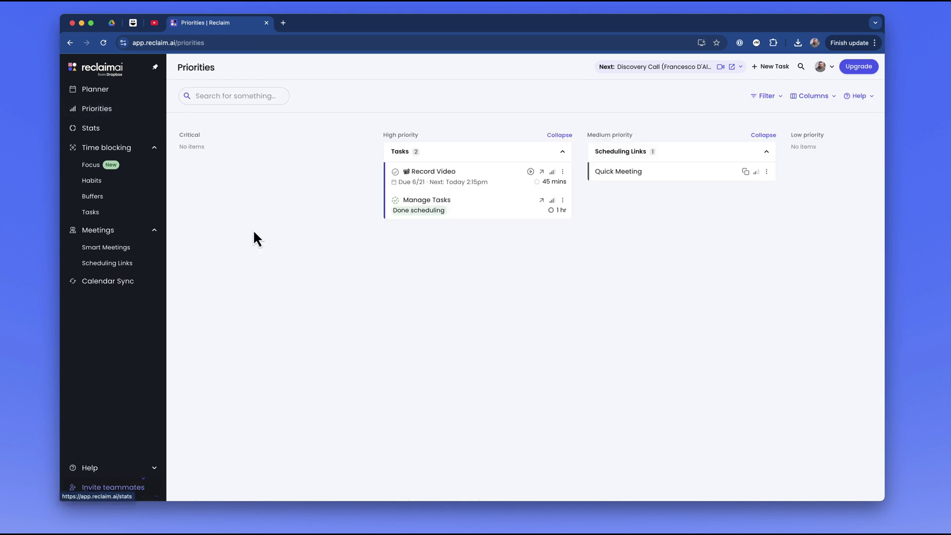
pyautogui.click(471, 177)
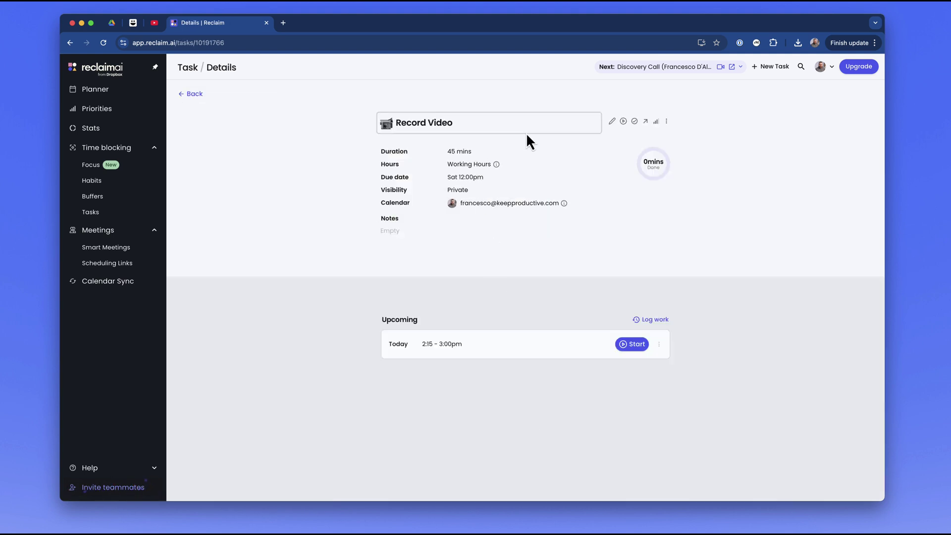
pyautogui.click(613, 121)
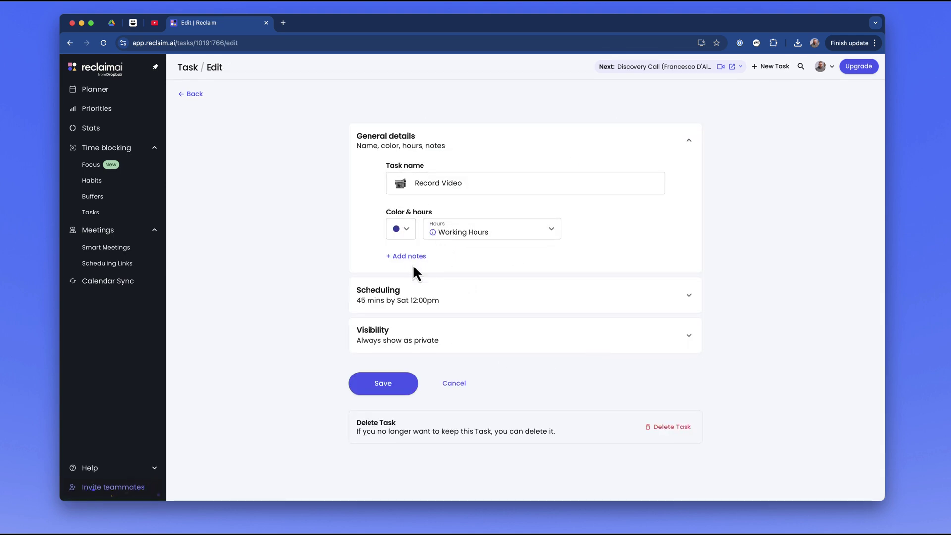
pyautogui.click(445, 297)
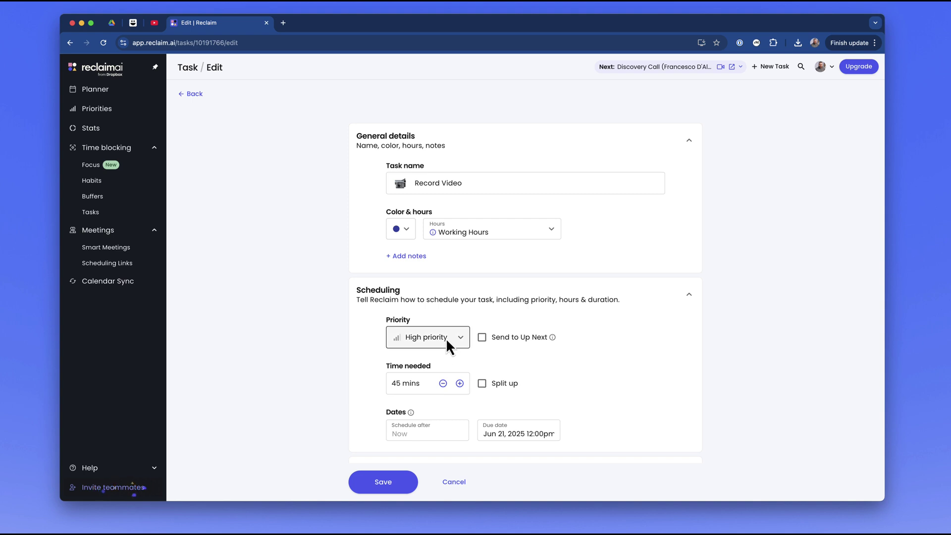
pyautogui.scroll(-3, 483, 395)
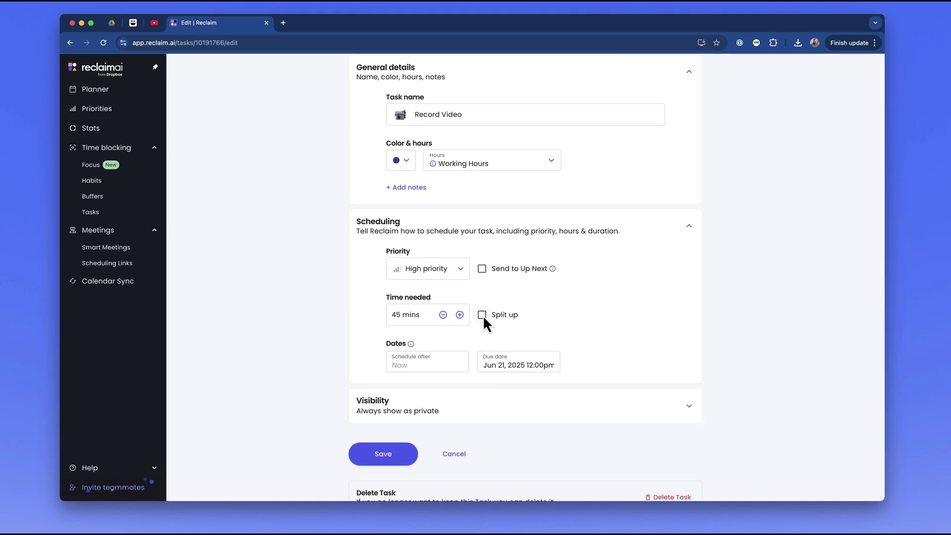
pyautogui.click(482, 315)
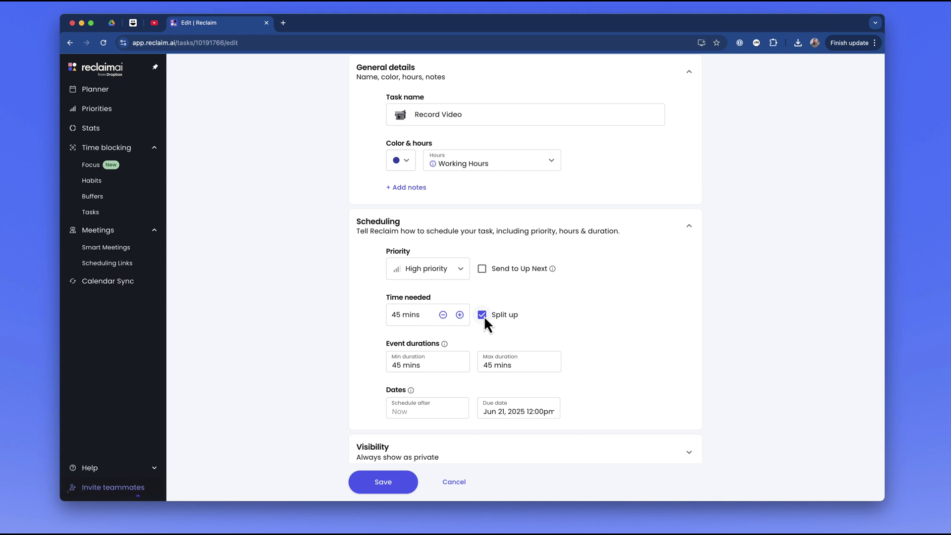
pyautogui.doubleClick(409, 367)
pyautogui.doubleClick(503, 366)
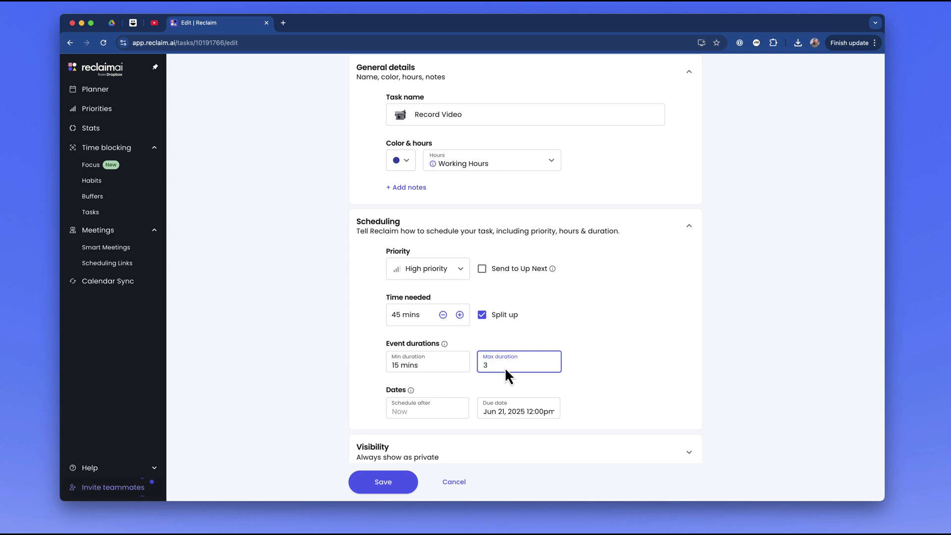
pyautogui.write('45m')
pyautogui.click(403, 481)
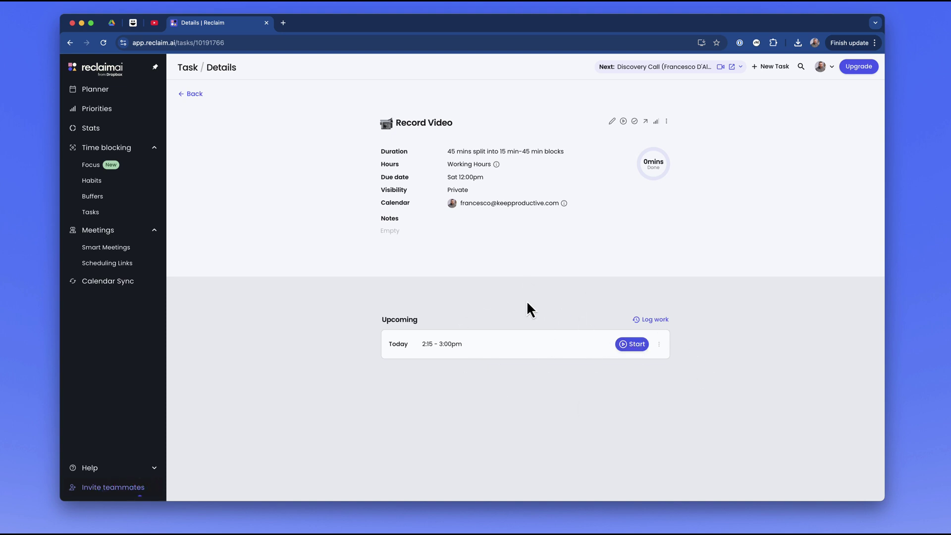
# Change Manage Tasks' priority to Critical and save it.
pyautogui.click(190, 102)
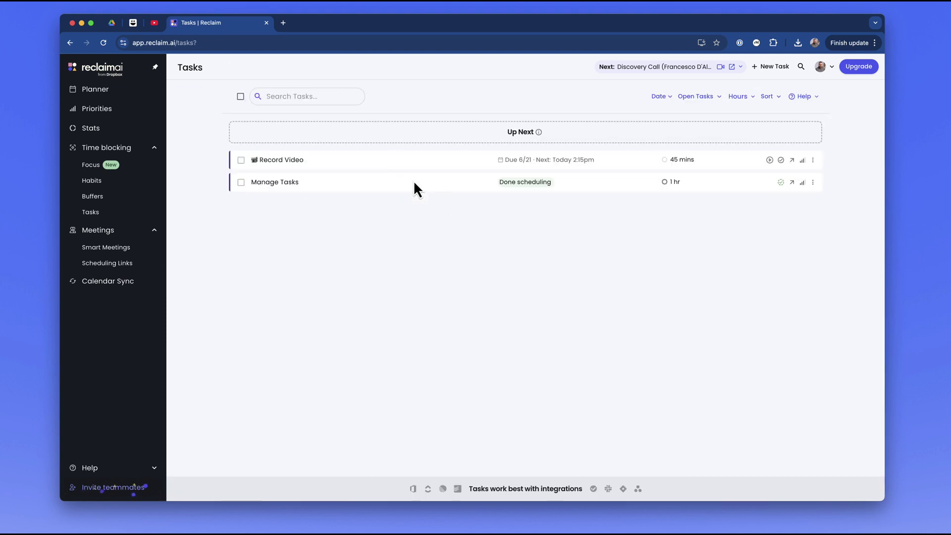
pyautogui.click(110, 112)
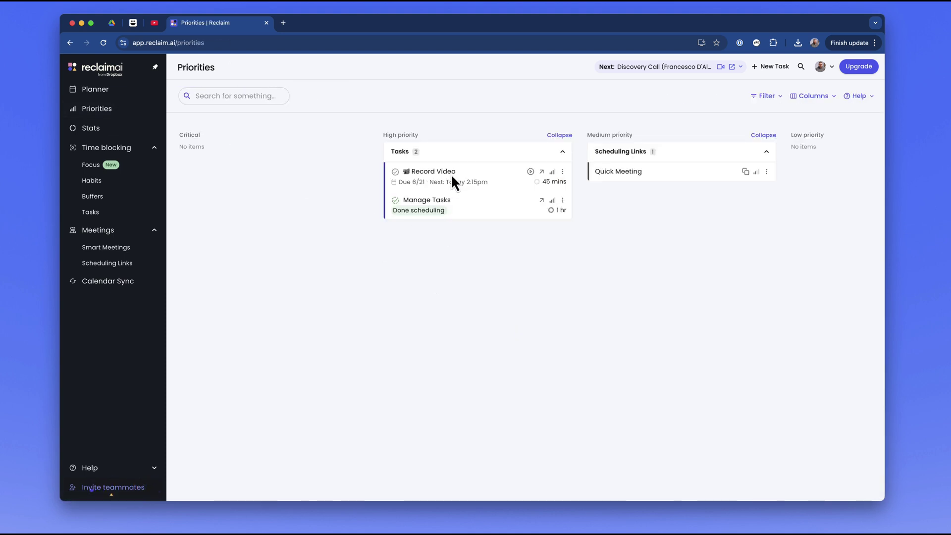
pyautogui.click(481, 203)
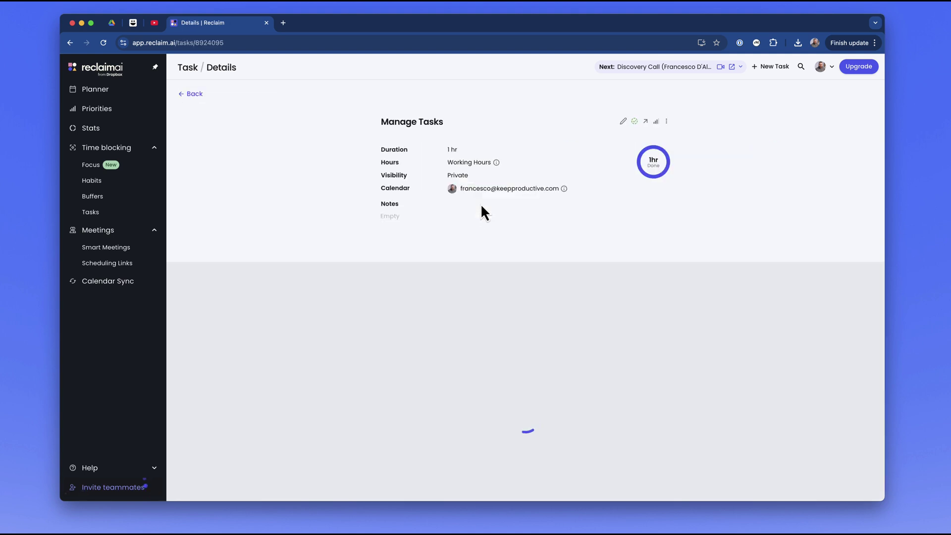
pyautogui.click(623, 122)
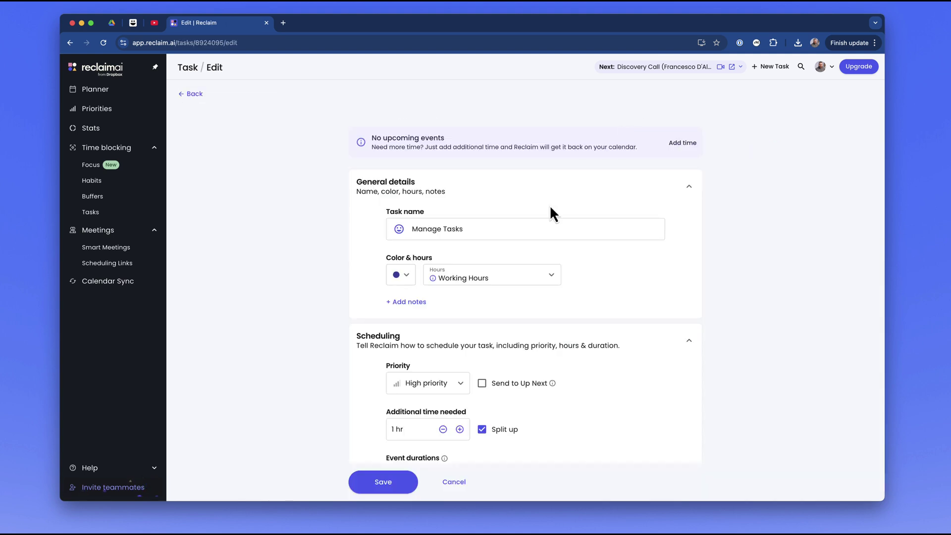
pyautogui.click(442, 376)
pyautogui.click(434, 406)
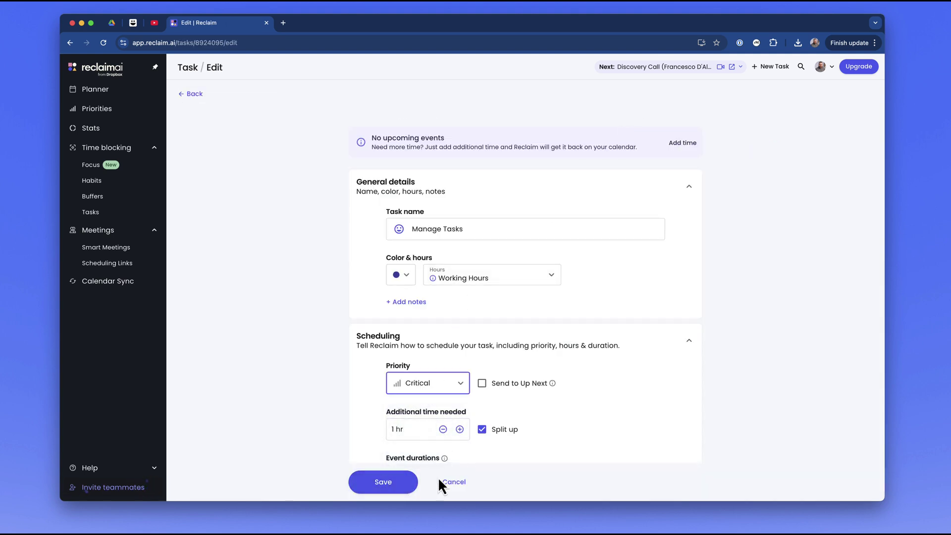
pyautogui.click(405, 486)
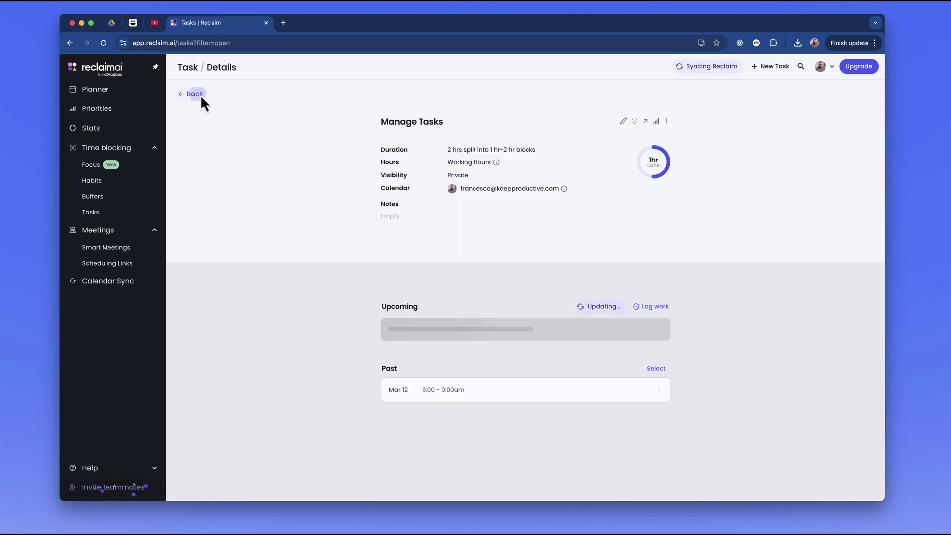
# Confirm Manage Tasks sits under Critical on the Priorities board, then view the Planner.
pyautogui.click(200, 94)
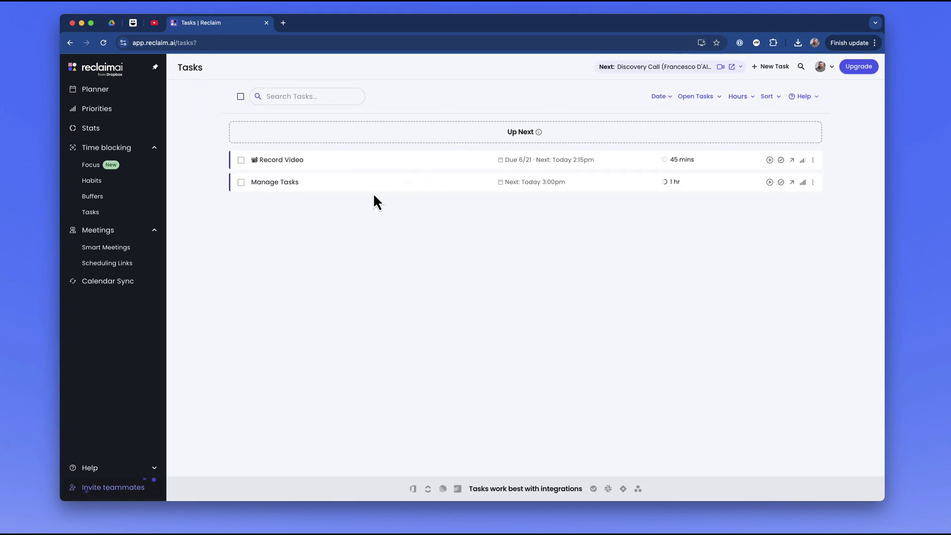
pyautogui.click(117, 110)
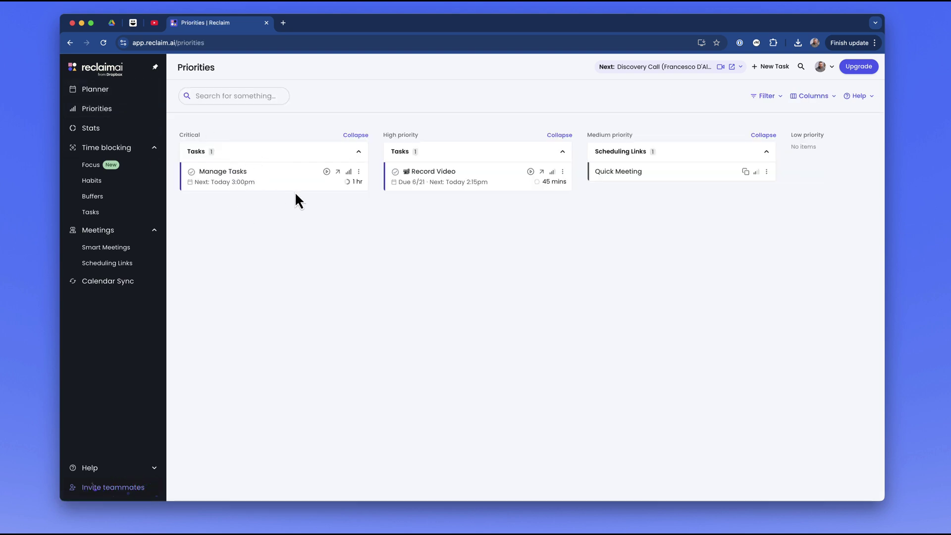
pyautogui.click(117, 89)
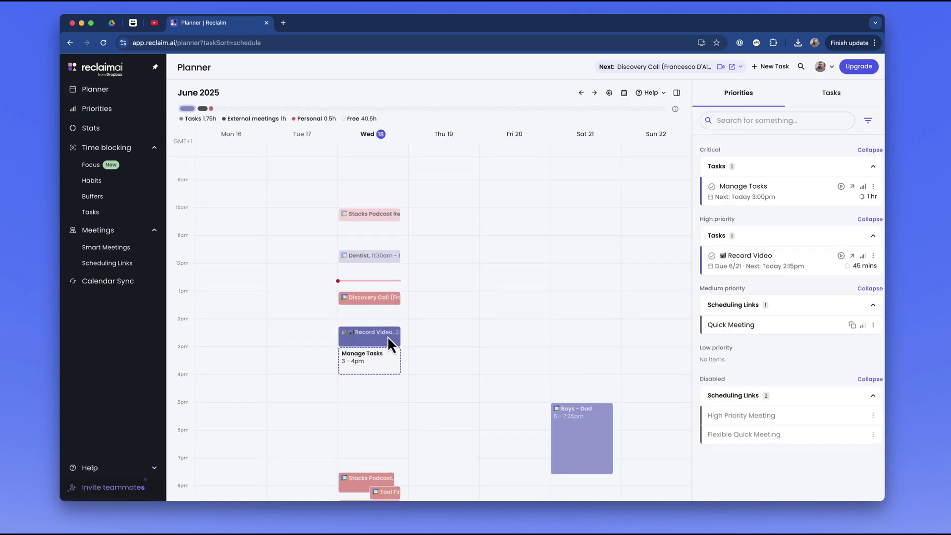
pyautogui.click(385, 366)
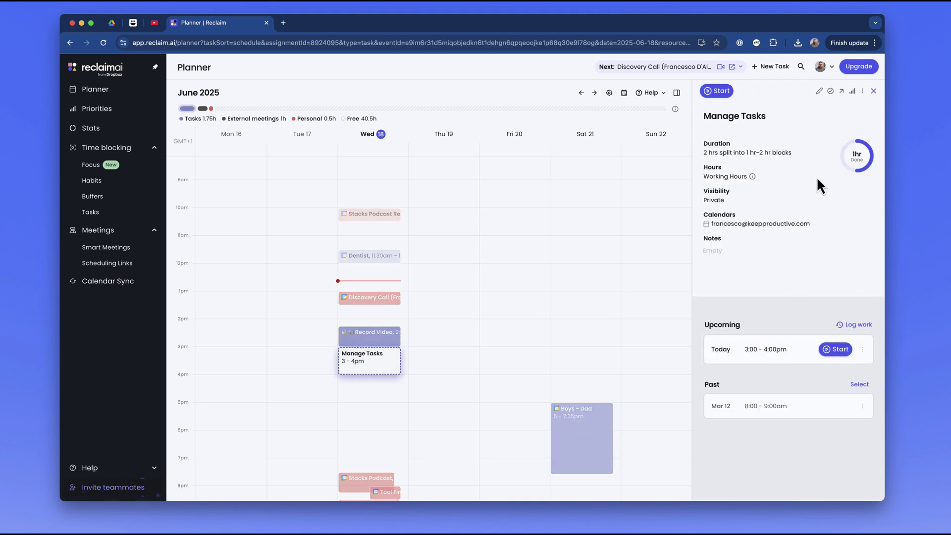
pyautogui.click(862, 91)
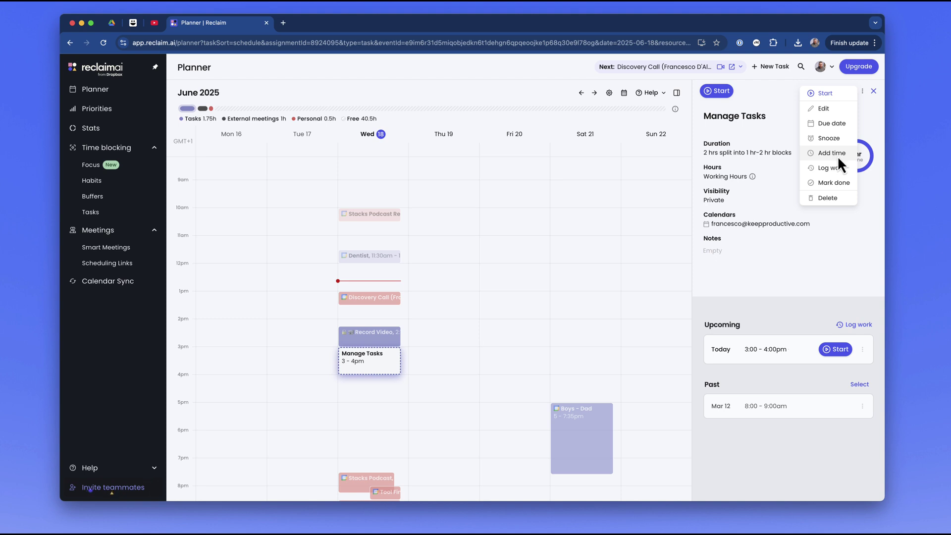
pyautogui.click(569, 216)
# Block out Wednesday 4:30–5:30pm and plan the Manage Tasks work into that slot.
pyautogui.scroll(2, 459, 230)
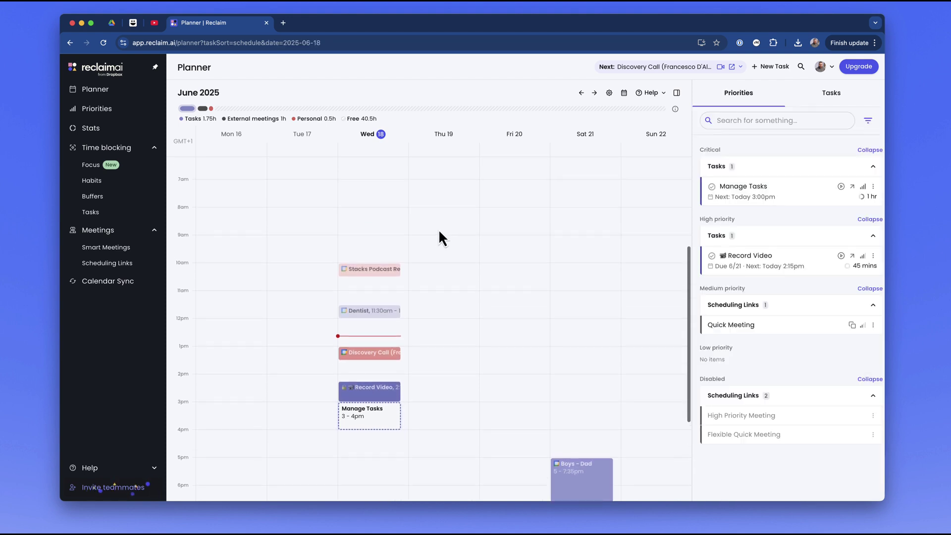
pyautogui.moveTo(384, 213); pyautogui.dragTo(384, 240)
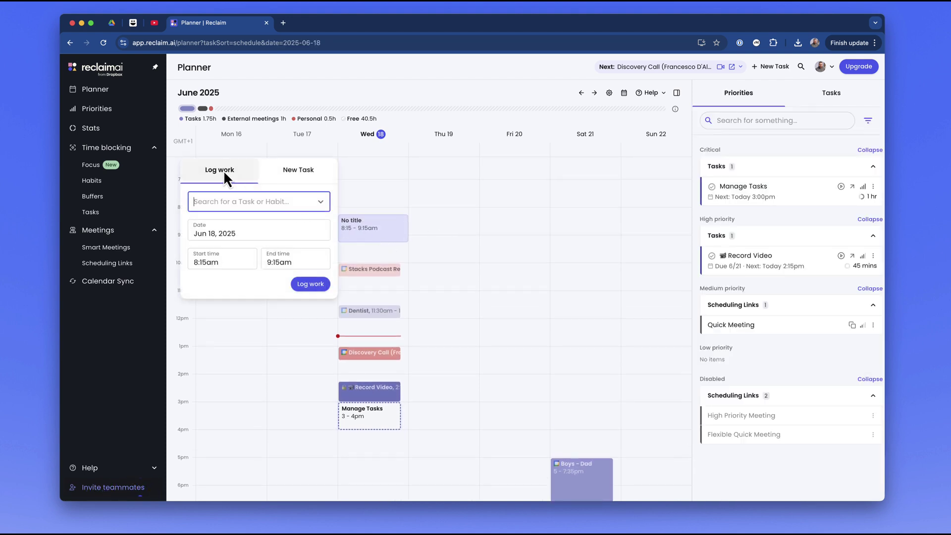
pyautogui.click(409, 273)
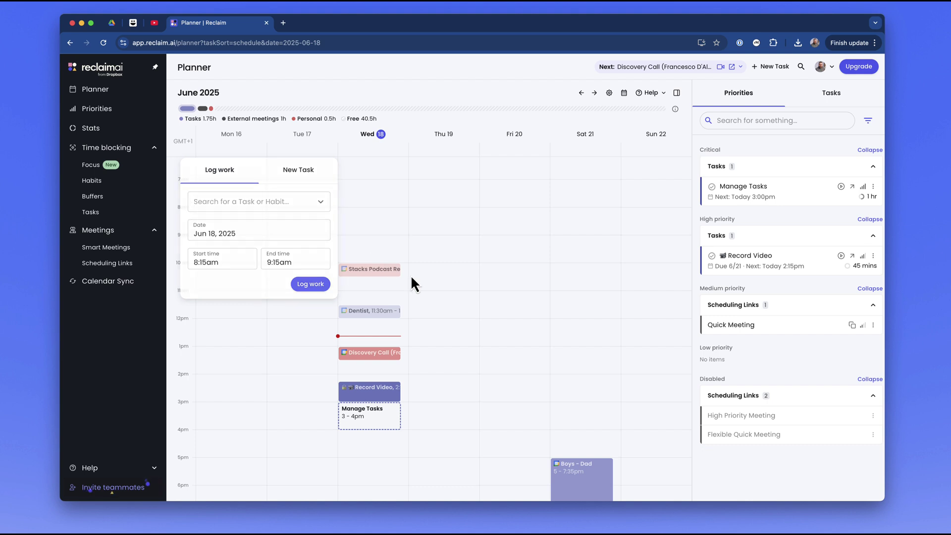
pyautogui.scroll(-3, 421, 324)
pyautogui.moveTo(382, 355); pyautogui.dragTo(382, 385)
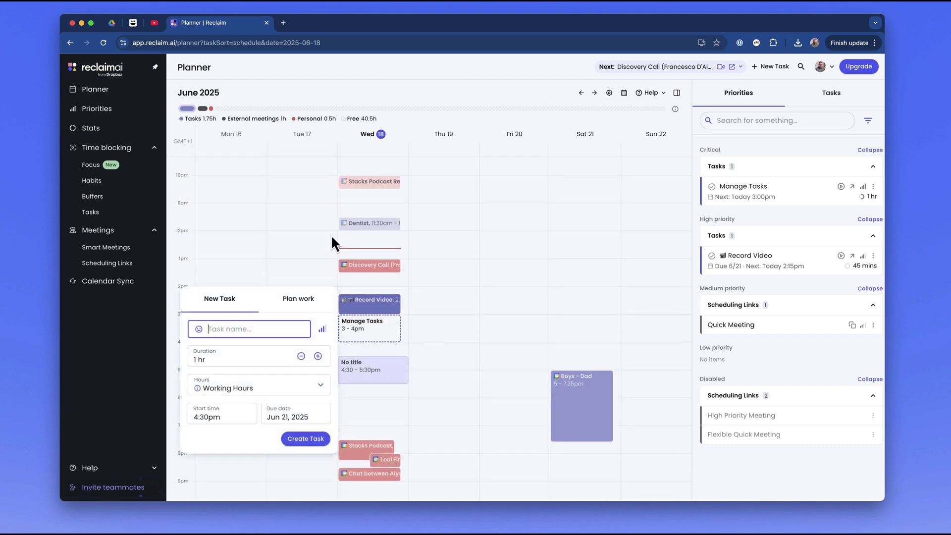
pyautogui.click(297, 300)
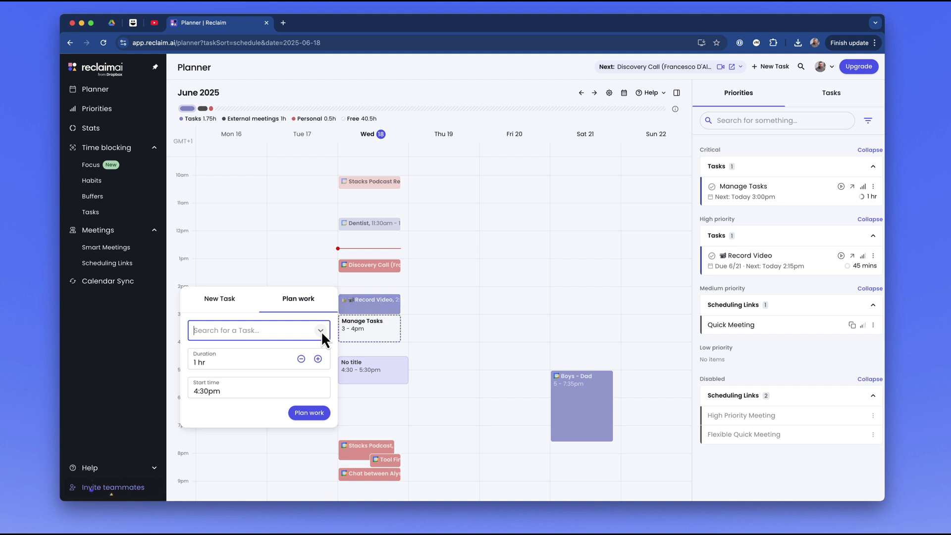
pyautogui.write('quick')
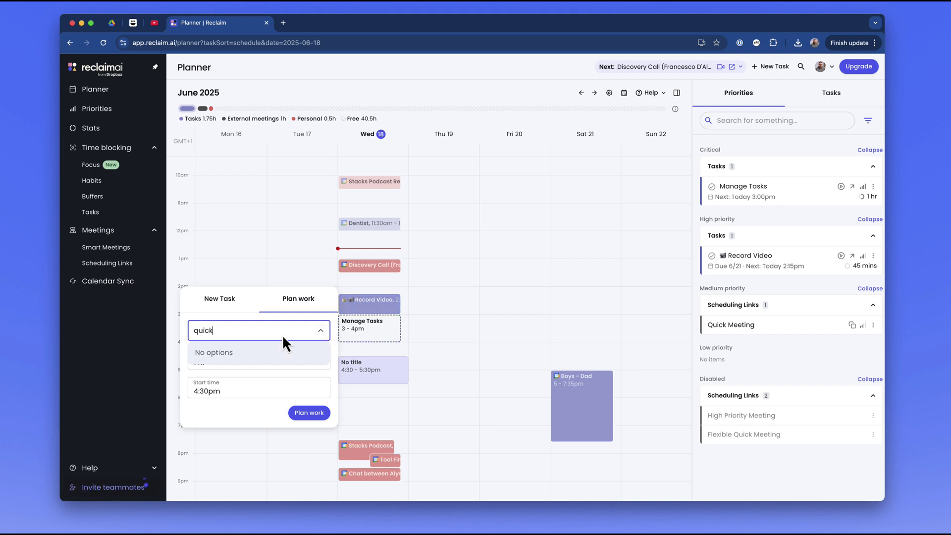
pyautogui.hotkey('ctrl', 'a')
pyautogui.write('manag')
pyautogui.click(233, 358)
pyautogui.click(310, 415)
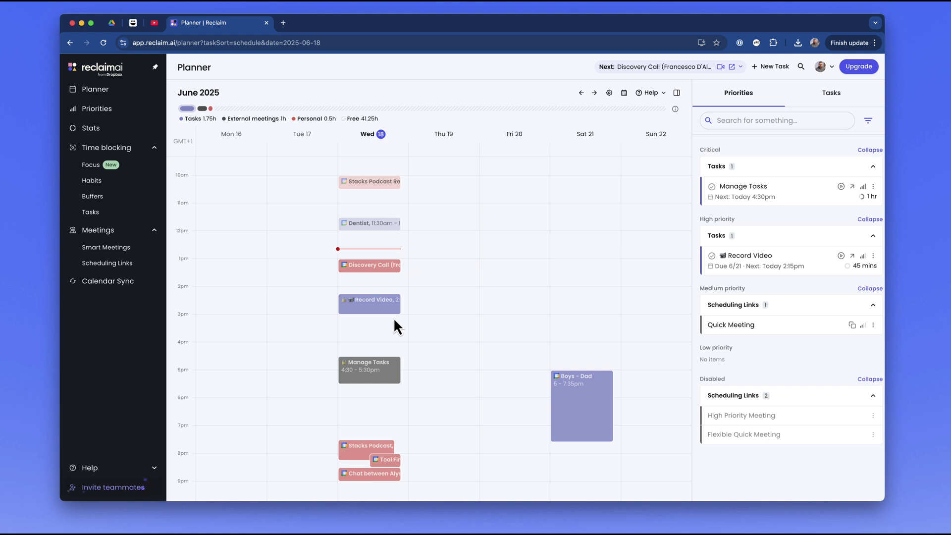
# Start Record Video now from the Priorities board and open its Task Details.
pyautogui.click(134, 110)
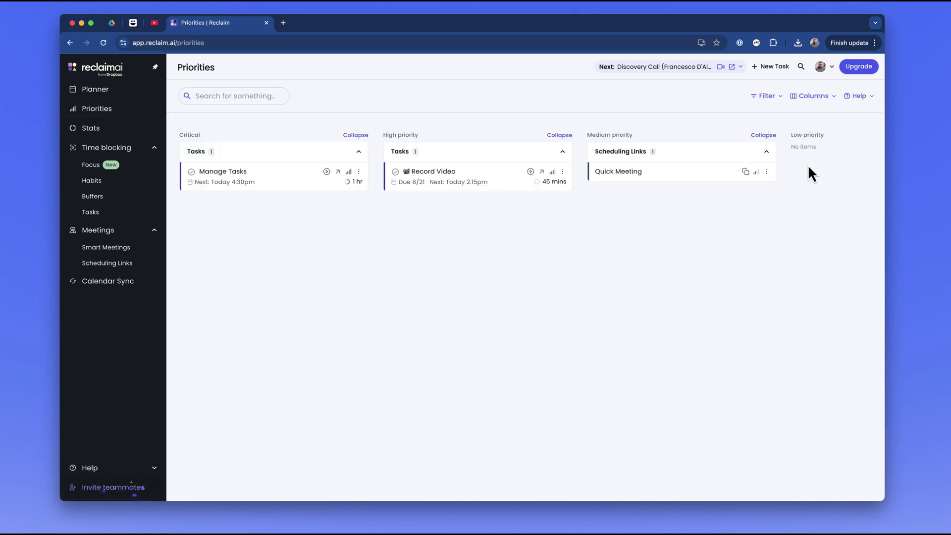
pyautogui.hscroll(5, 810, 166)
pyautogui.hscroll(-5, 817, 157)
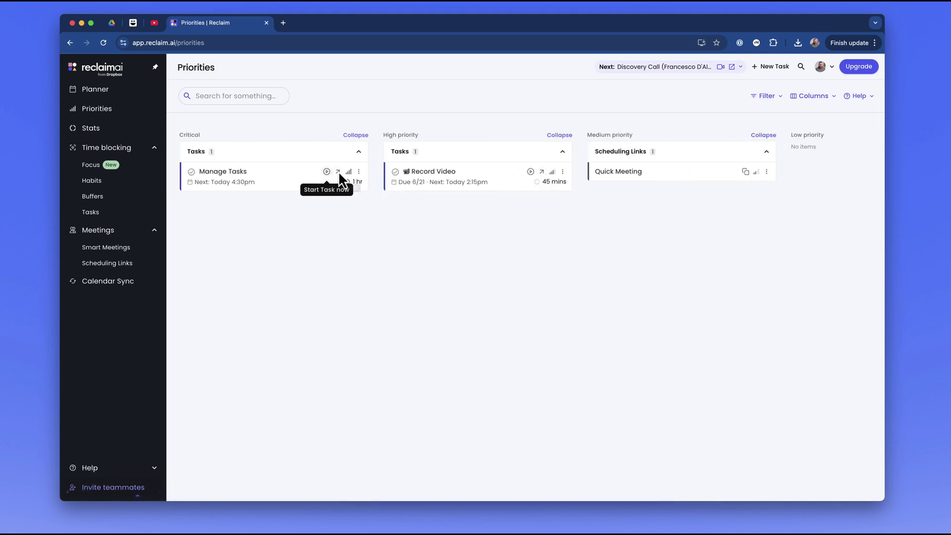
pyautogui.click(530, 172)
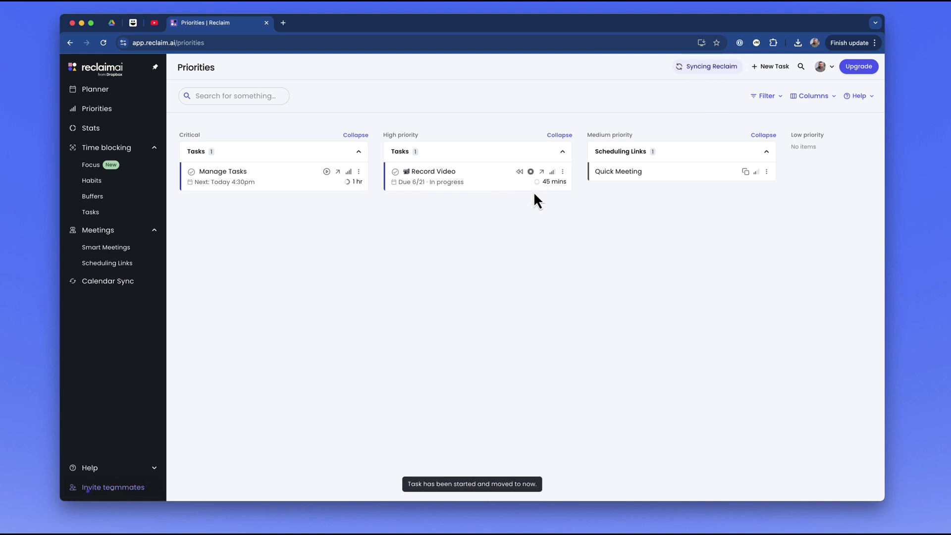
pyautogui.click(489, 171)
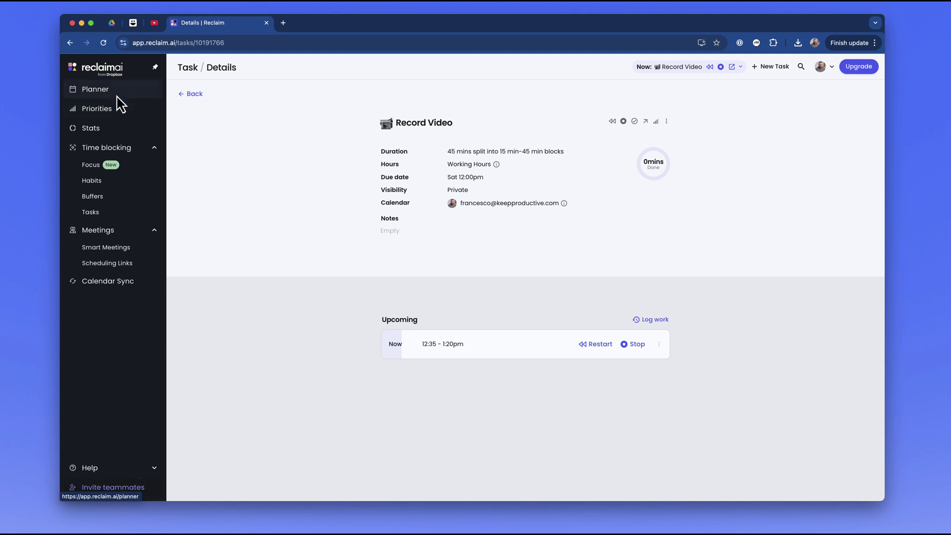
# Return to the Planner and open the Now list of current and upcoming events.
pyautogui.click(119, 93)
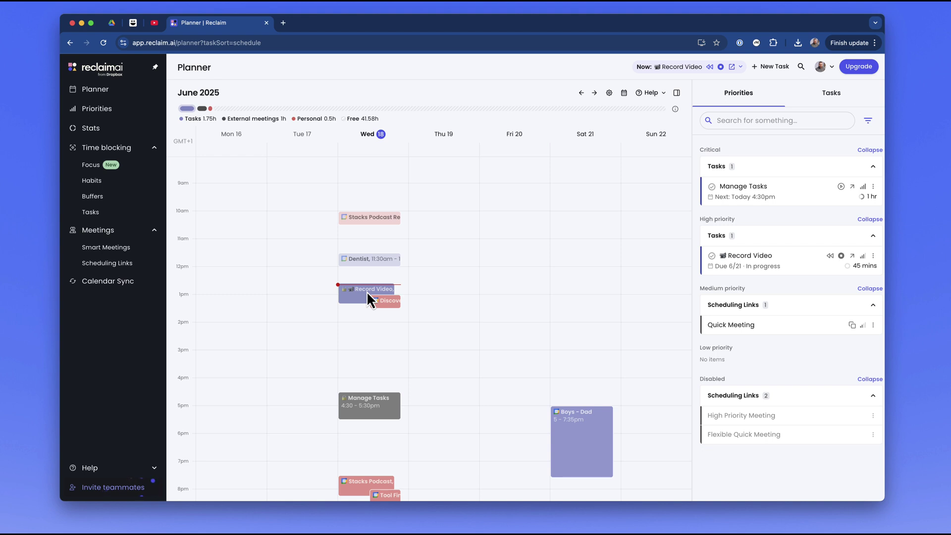
pyautogui.click(740, 67)
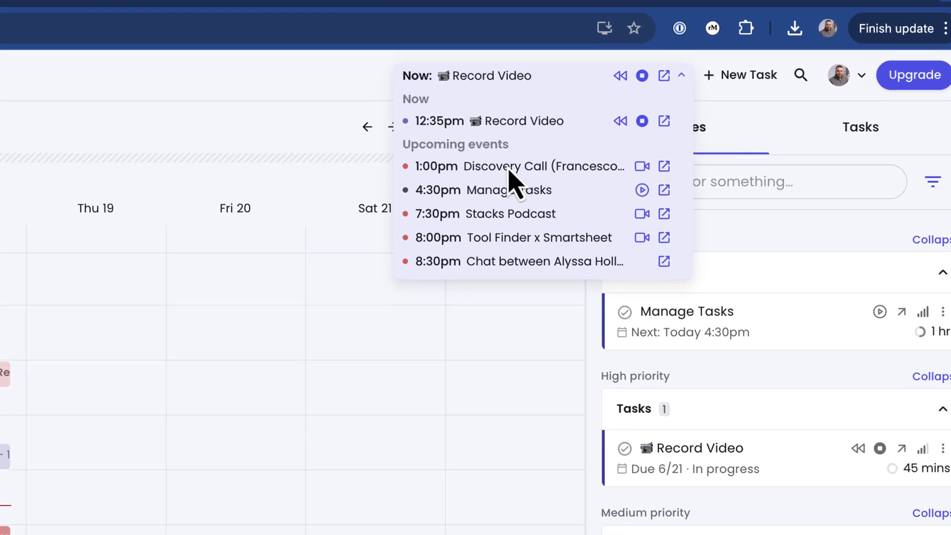
# Close the events list and scroll through the My stats time-breakdown, focus and meeting charts.
pyautogui.click(350, 94)
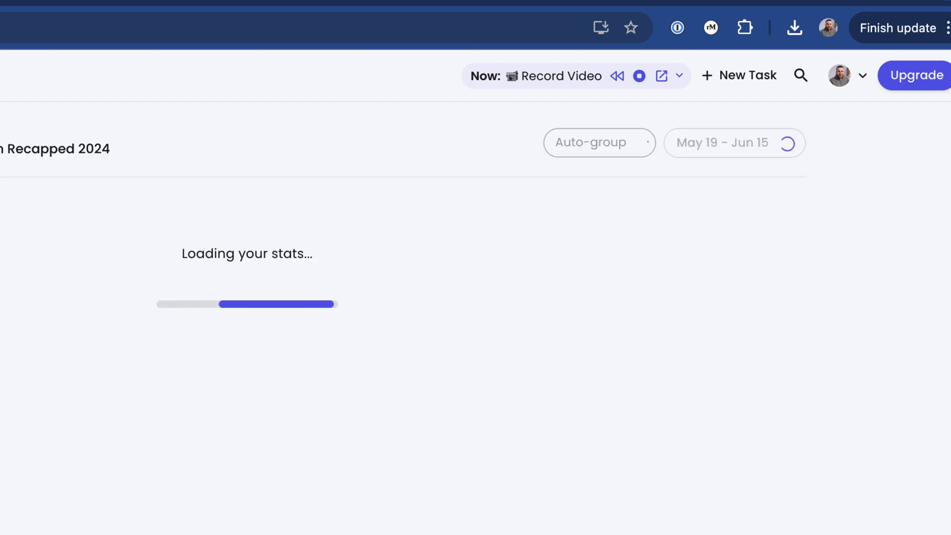
pyautogui.scroll(-15, 402, 293)
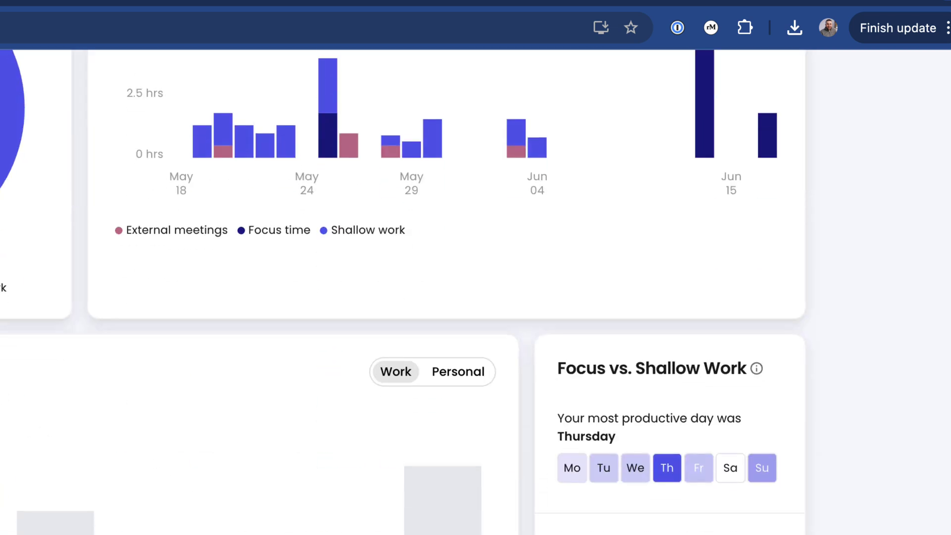
pyautogui.scroll(15, 401, 293)
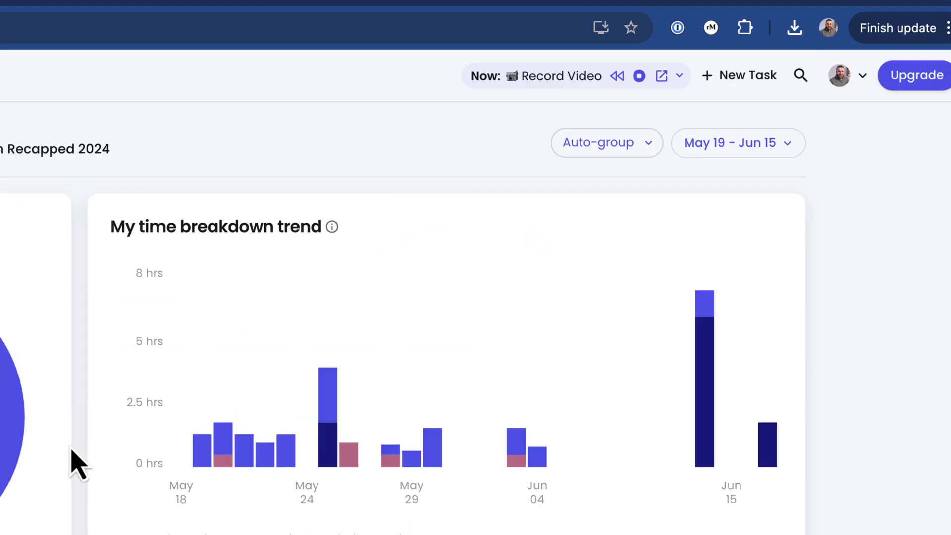
pyautogui.scroll(-5, 401, 292)
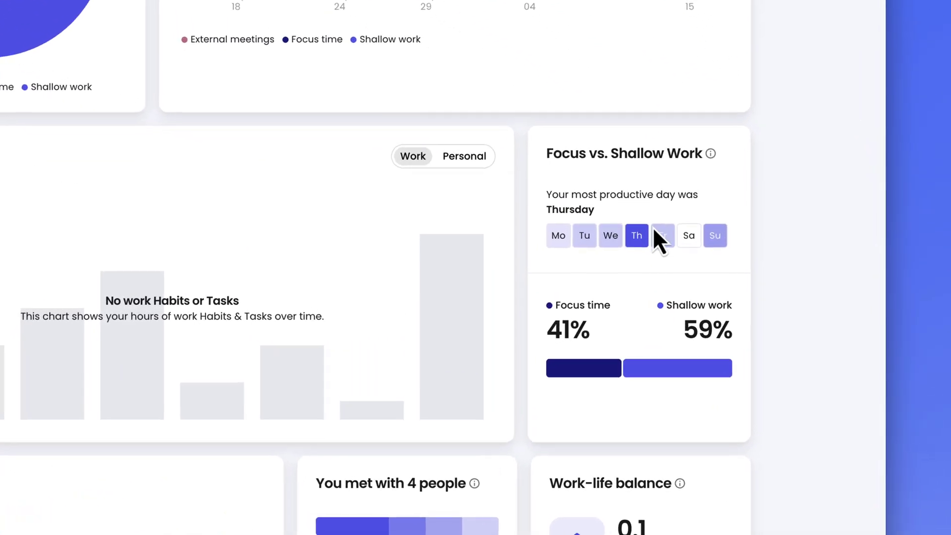
pyautogui.moveTo(641, 236)
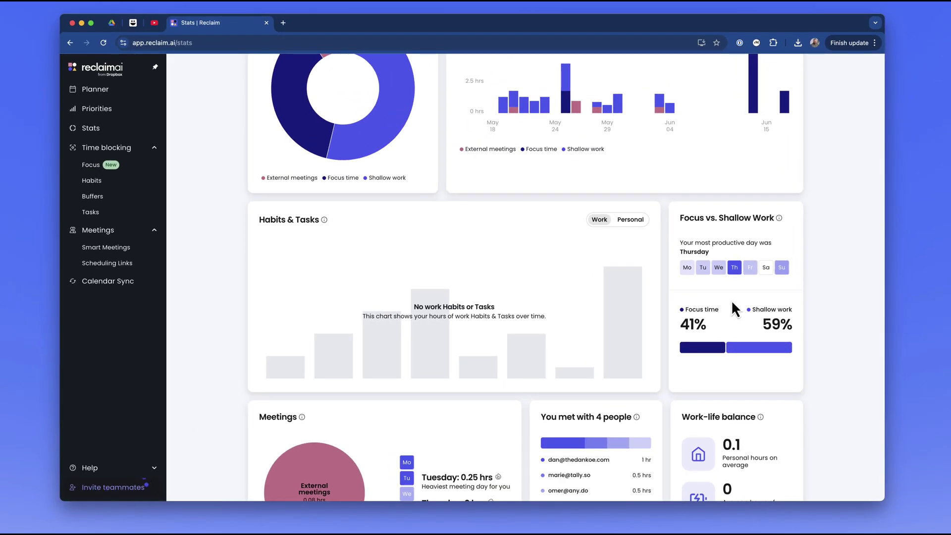
pyautogui.scroll(-5, 732, 303)
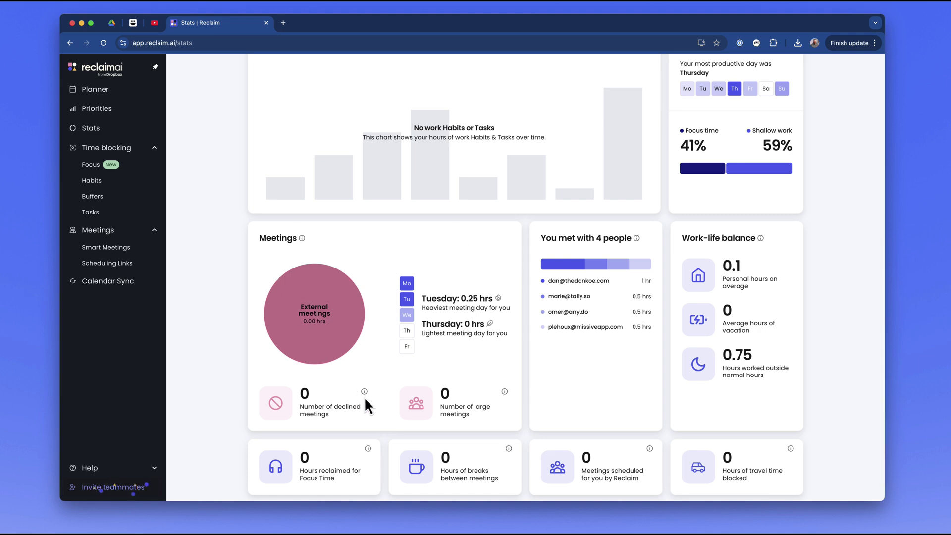
pyautogui.scroll(-1, 366, 399)
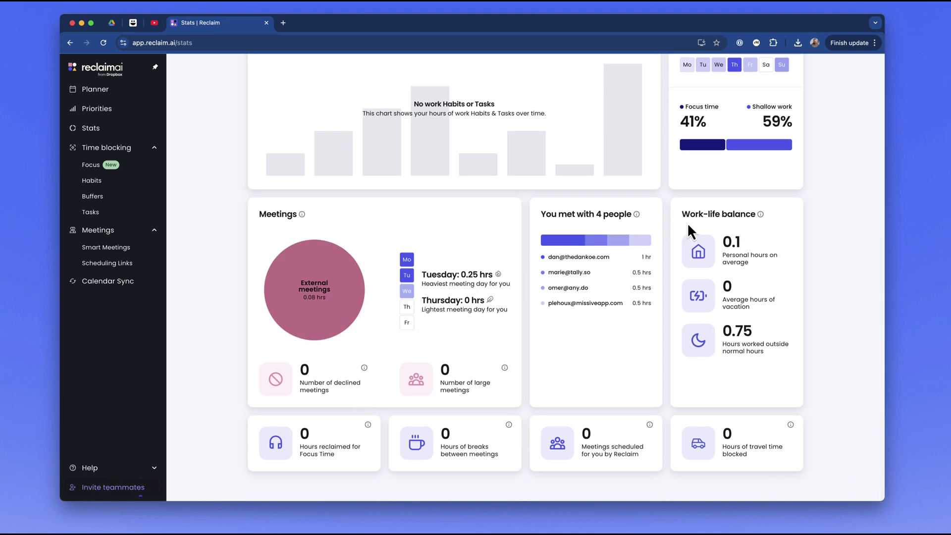
pyautogui.scroll(10, 685, 214)
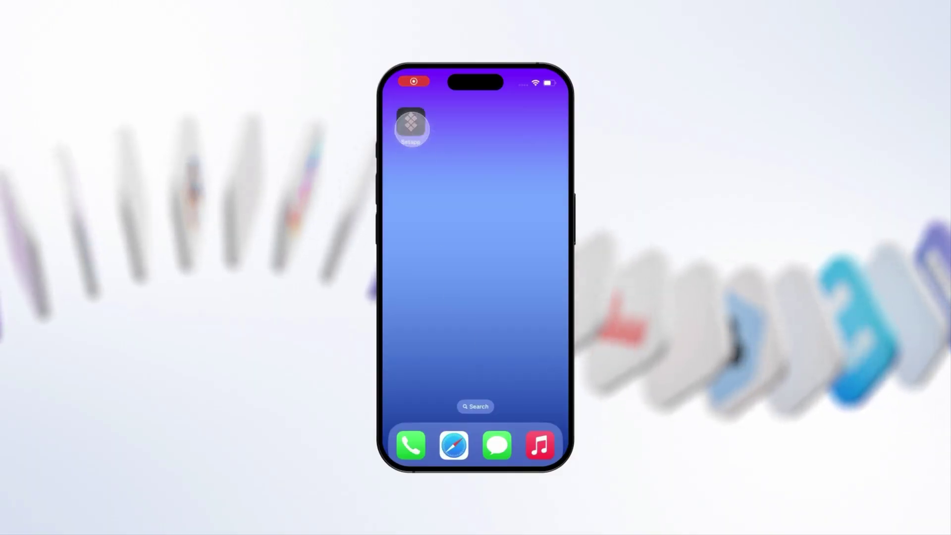
# Launch Setapp, search 'restore files' and open the Setapp starter kit collection from How-tos.
pyautogui.click(411, 128)
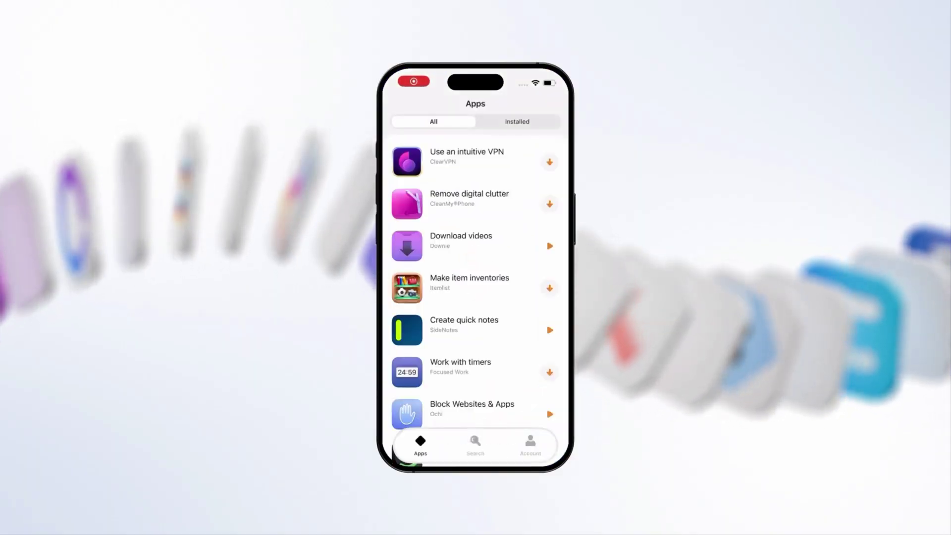
pyautogui.scroll(-15, 475, 283)
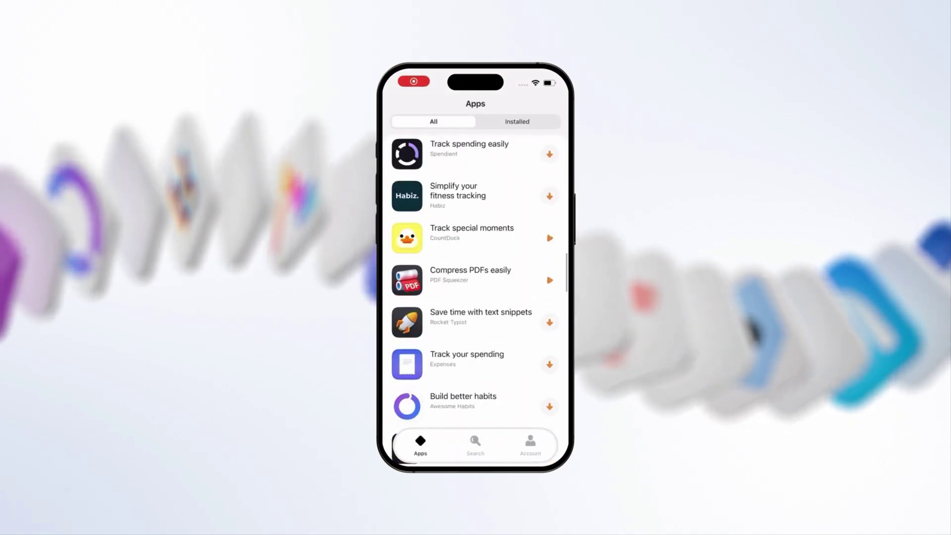
pyautogui.scroll(-15, 475, 282)
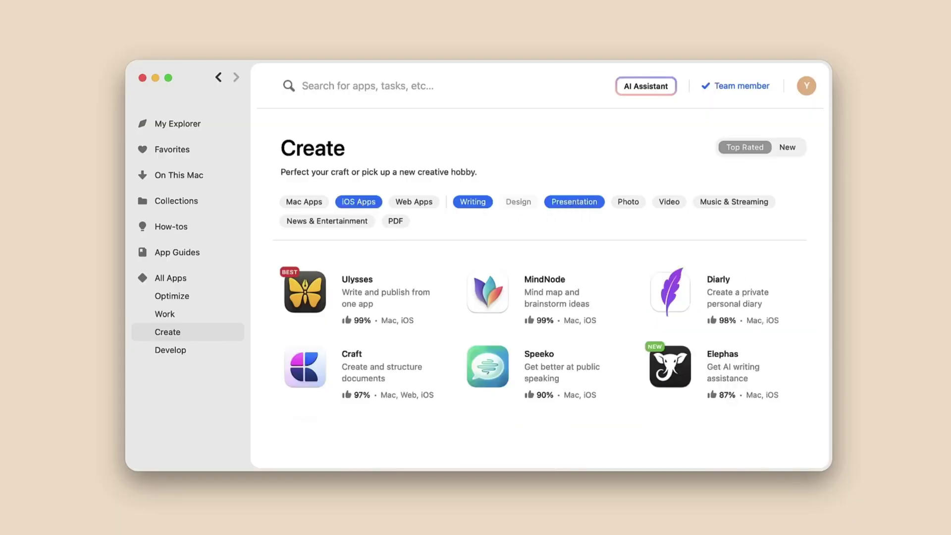
pyautogui.click(178, 124)
pyautogui.click(320, 86)
pyautogui.write('restore file')
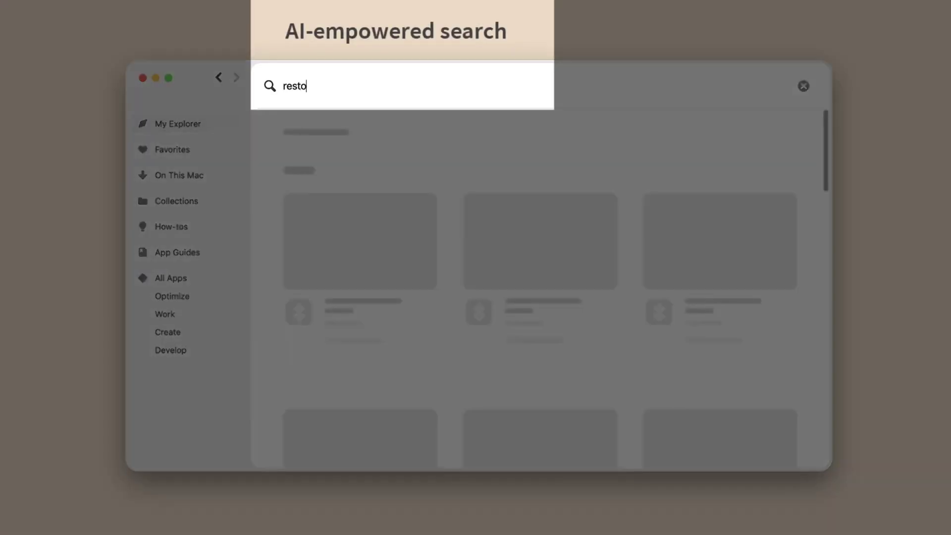
pyautogui.write('s')
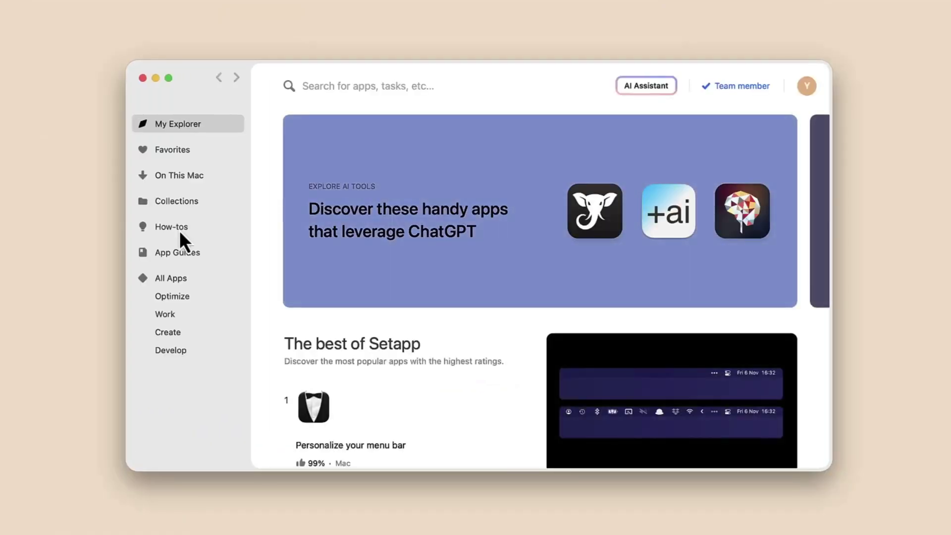
pyautogui.click(179, 230)
pyautogui.click(180, 201)
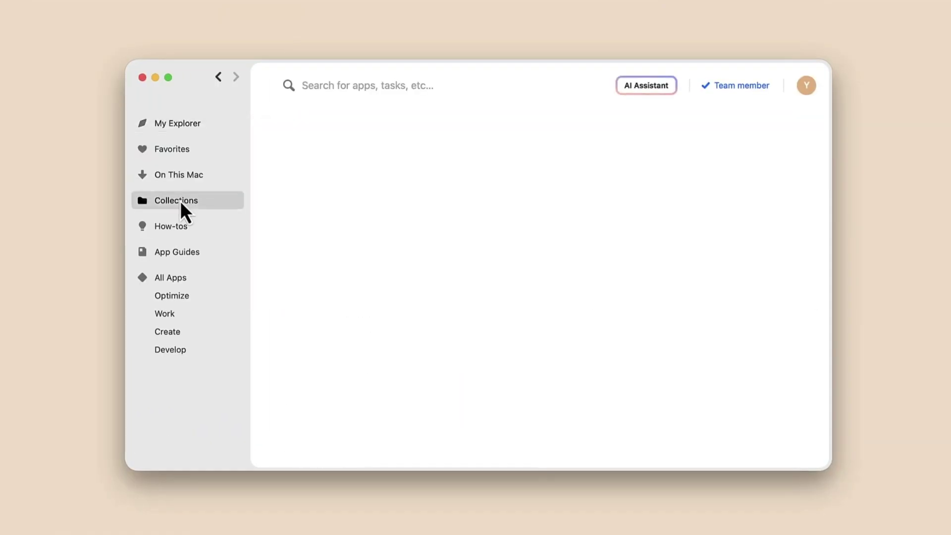
pyautogui.click(347, 265)
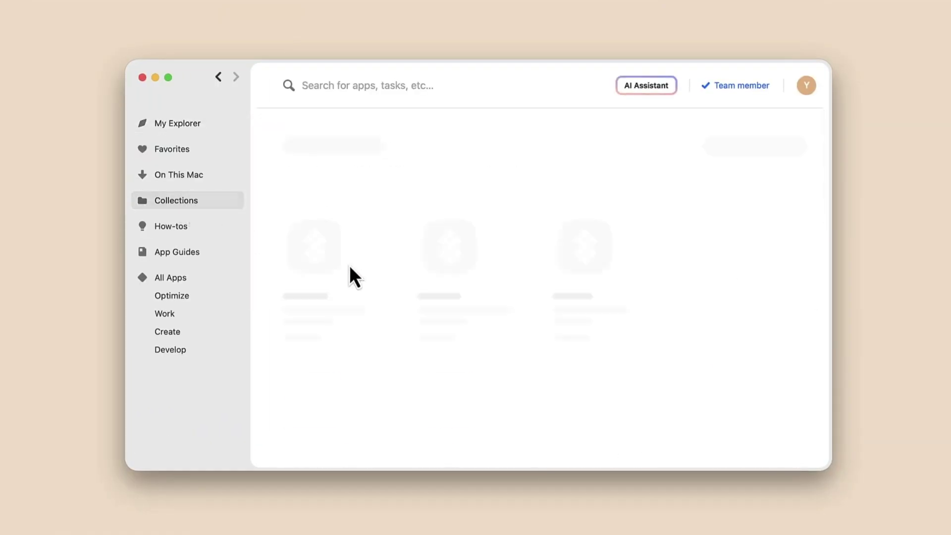
# Open CleanMyMac X from the collection and start writing a review in its rating dialog.
pyautogui.scroll(-5, 350, 270)
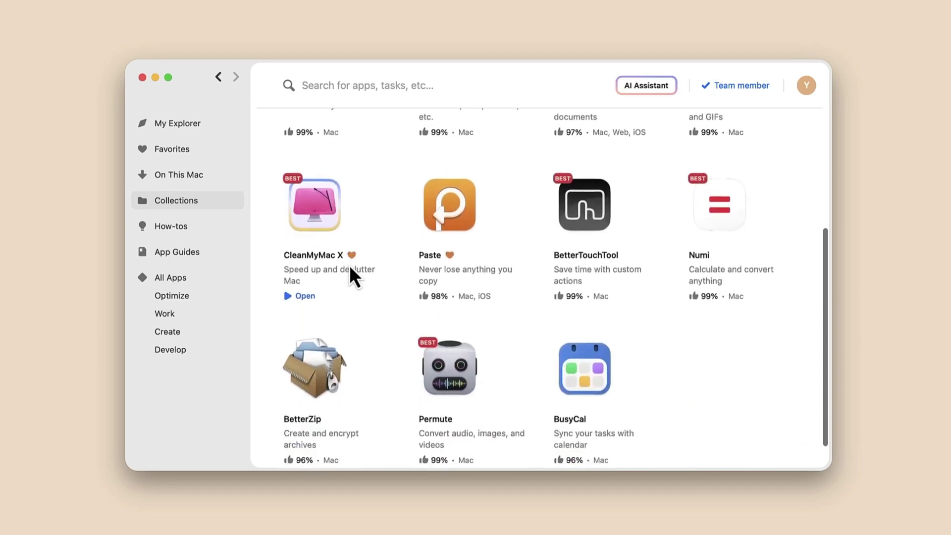
pyautogui.click(315, 221)
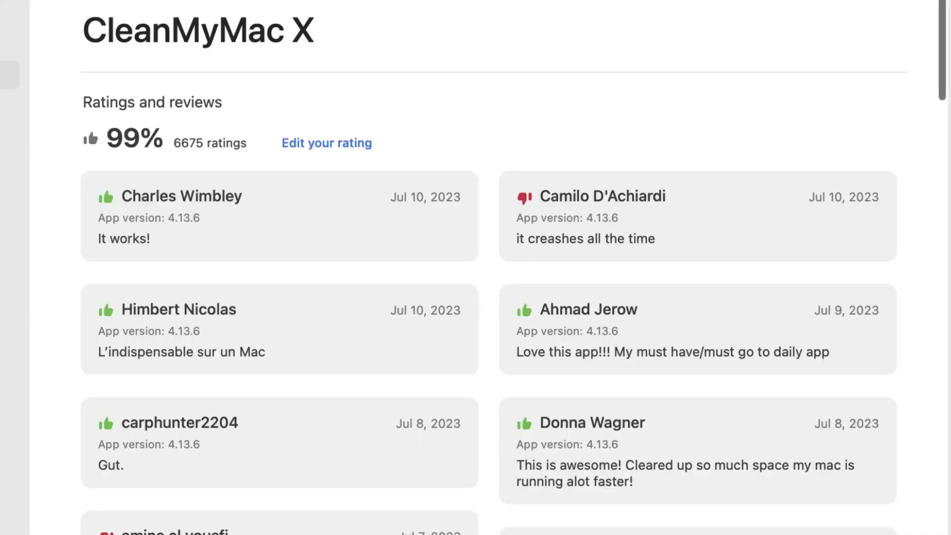
pyautogui.scroll(-6, 475, 267)
pyautogui.scroll(-8, 476, 268)
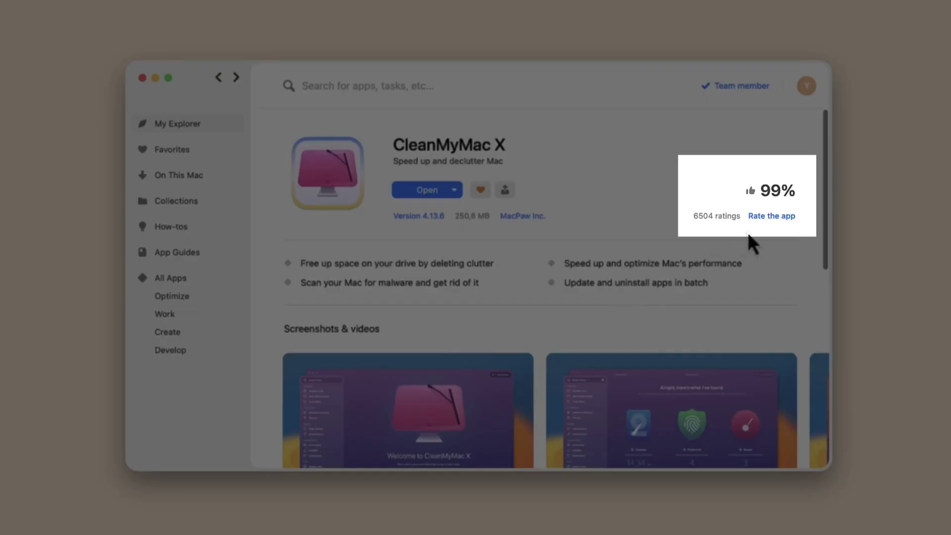
pyautogui.click(786, 217)
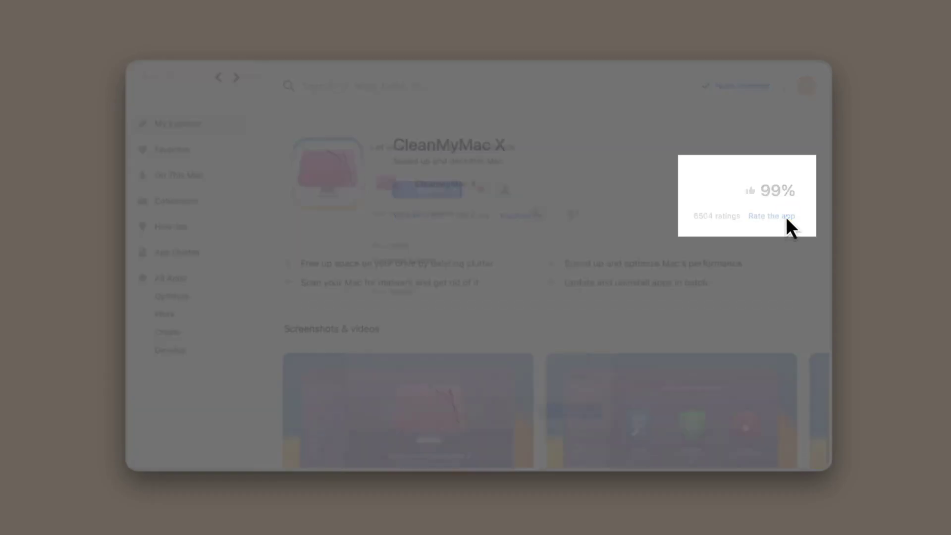
pyautogui.click(520, 322)
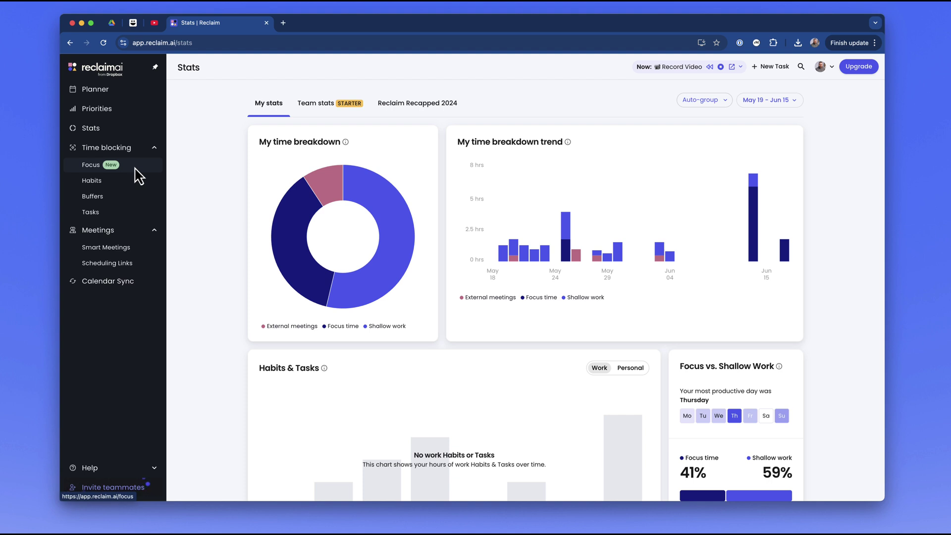
# Open Focus under Time blocking and bring up its Edit Focus Time settings.
pyautogui.click(136, 169)
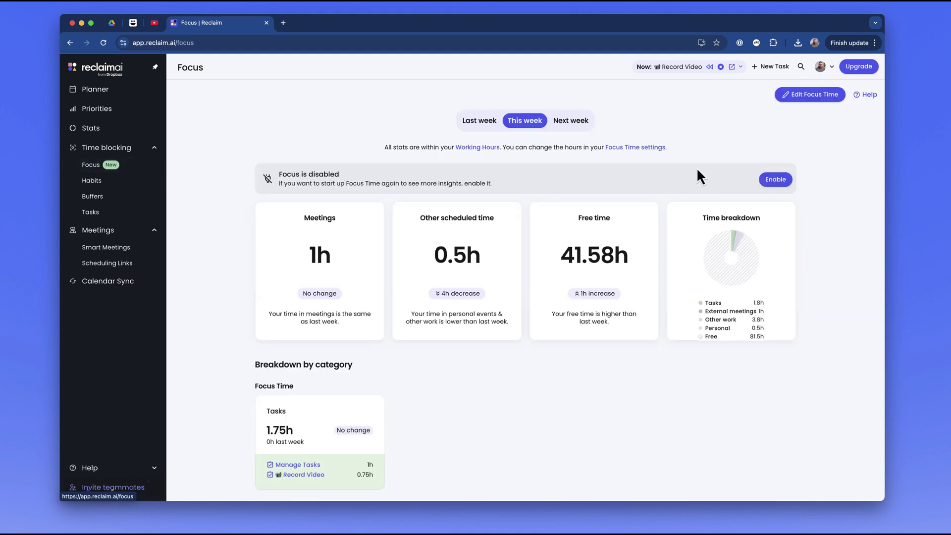
pyautogui.click(802, 97)
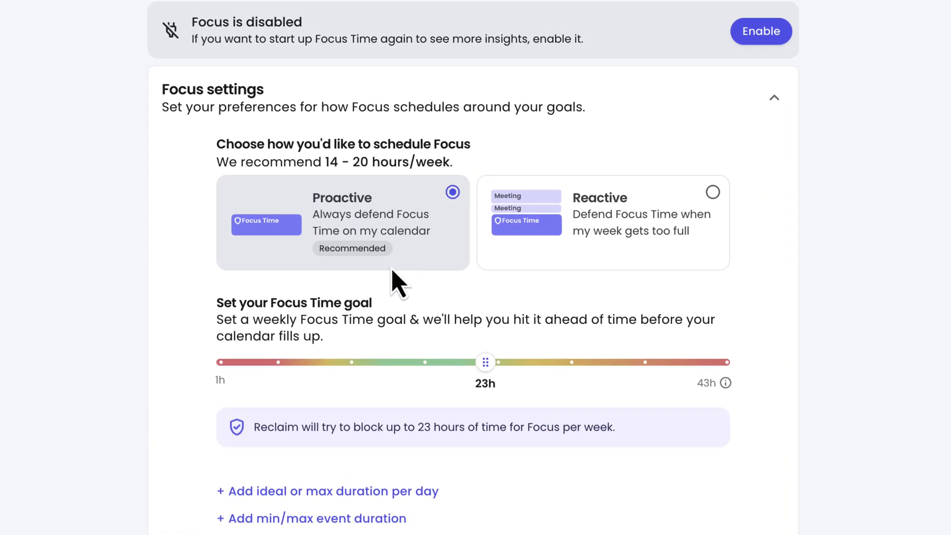
pyautogui.moveTo(392, 243)
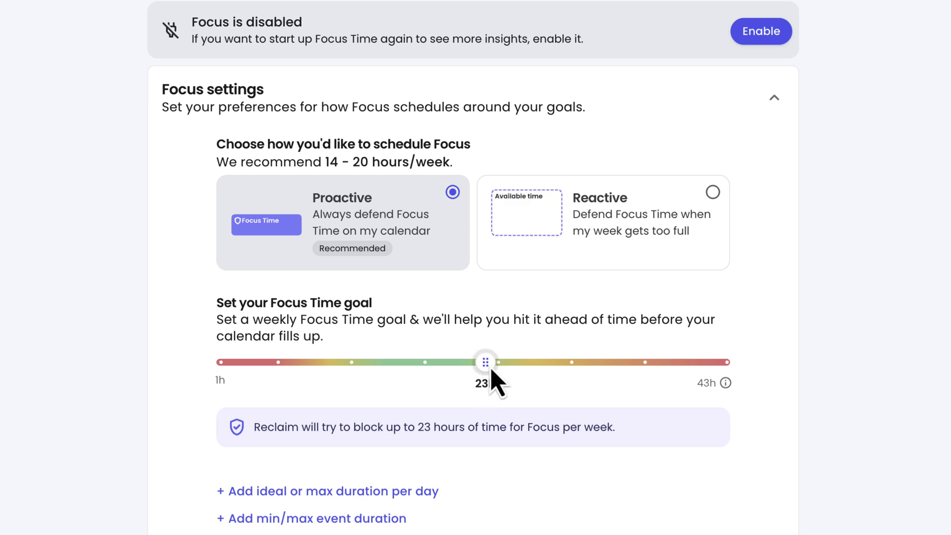
# Adjust the Focus Time goal sliders and add per-day and per-event duration fields.
pyautogui.moveTo(491, 372); pyautogui.dragTo(403, 379)
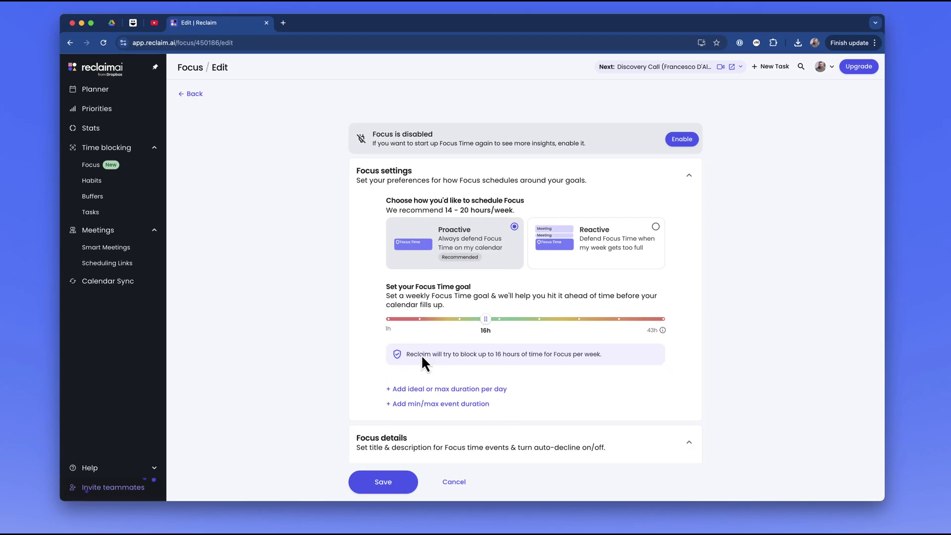
pyautogui.moveTo(486, 320); pyautogui.dragTo(519, 320)
pyautogui.scroll(-2, 549, 377)
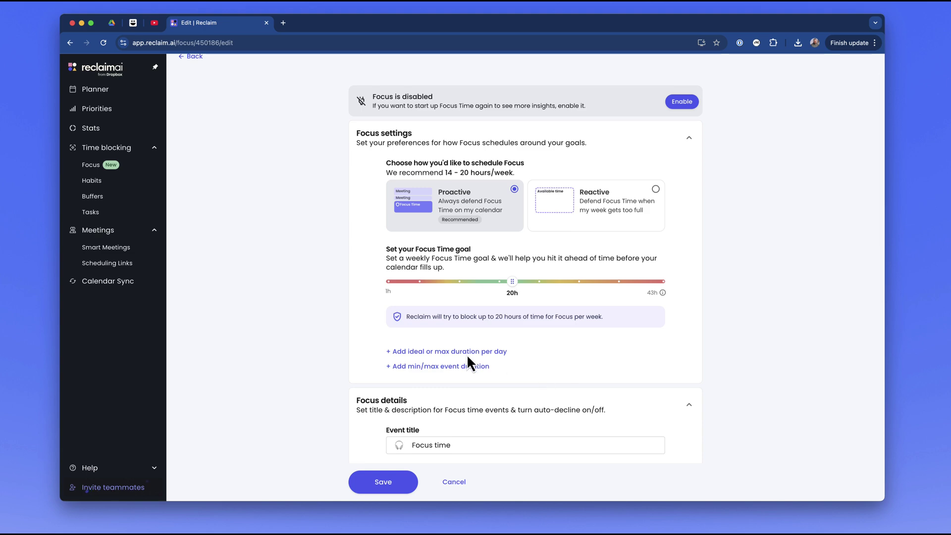
pyautogui.click(465, 354)
pyautogui.scroll(-5, 476, 367)
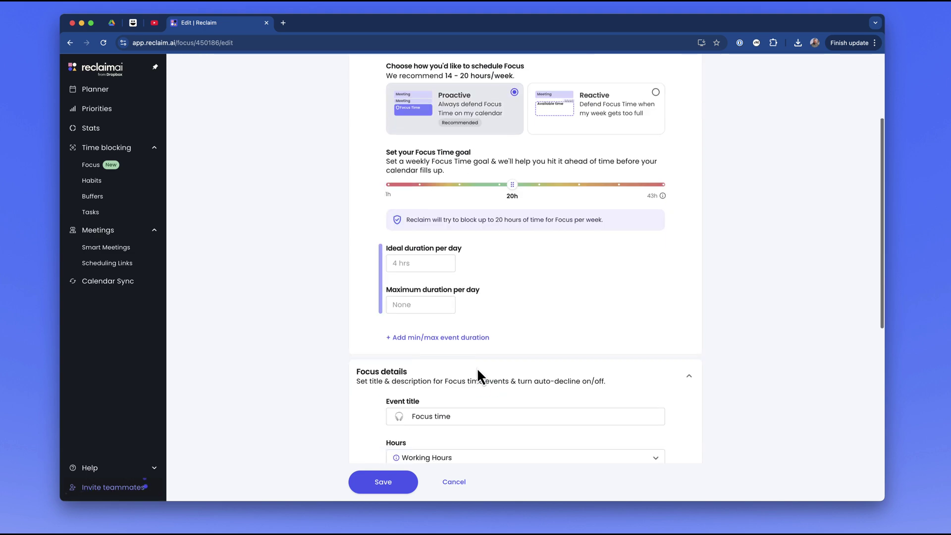
pyautogui.click(440, 328)
# Switch Focus Time to Reactive scheduling at the 3.5h daily and 18h weekly threshold.
pyautogui.scroll(-12, 463, 352)
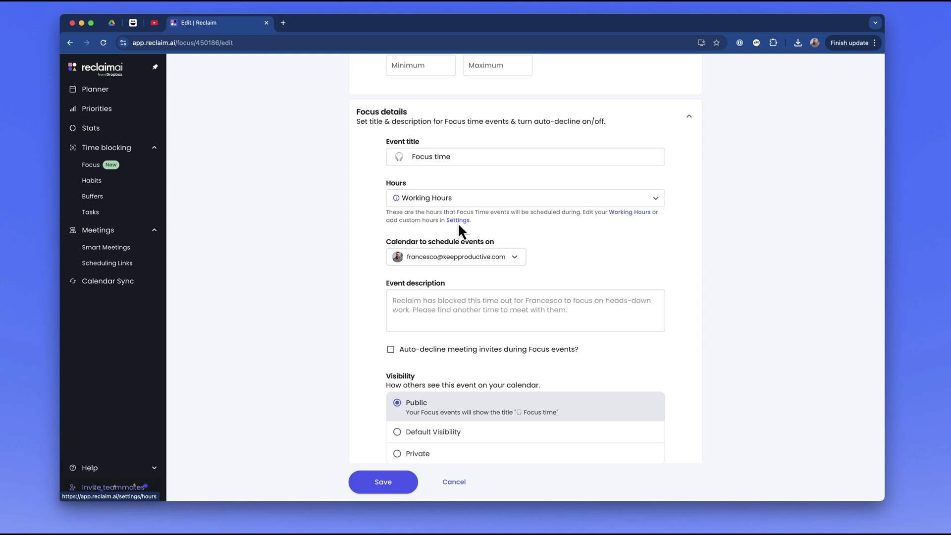
pyautogui.scroll(-4, 458, 222)
pyautogui.scroll(6, 459, 223)
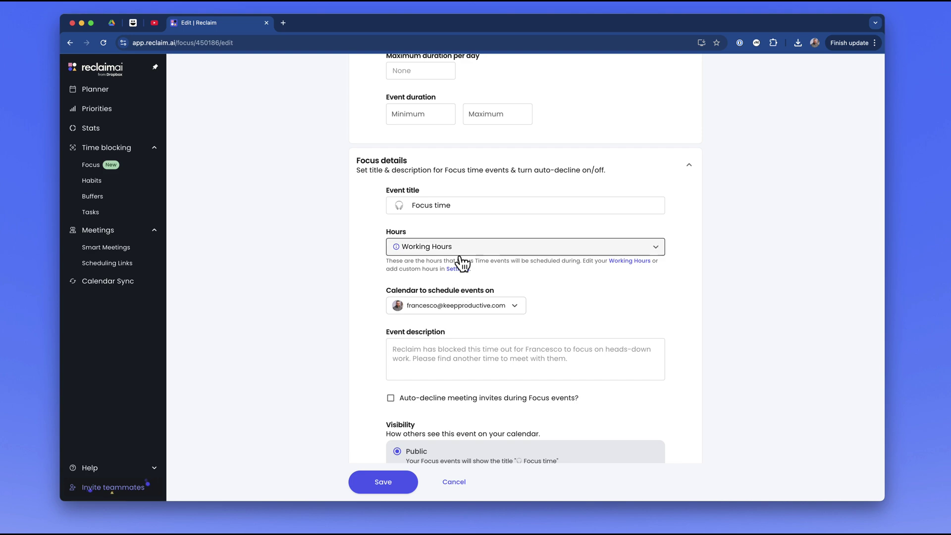
pyautogui.scroll(-5, 460, 278)
pyautogui.scroll(15, 461, 261)
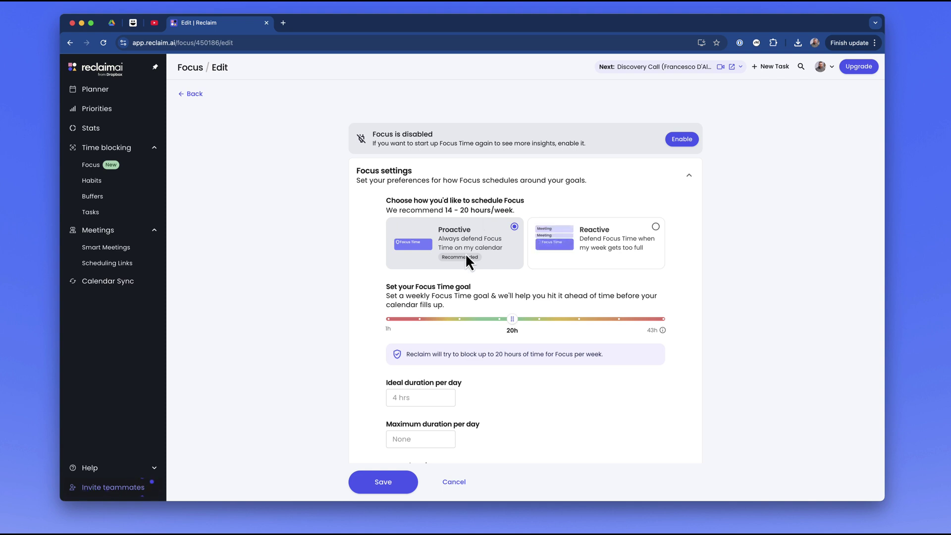
pyautogui.moveTo(449, 262)
pyautogui.click(606, 246)
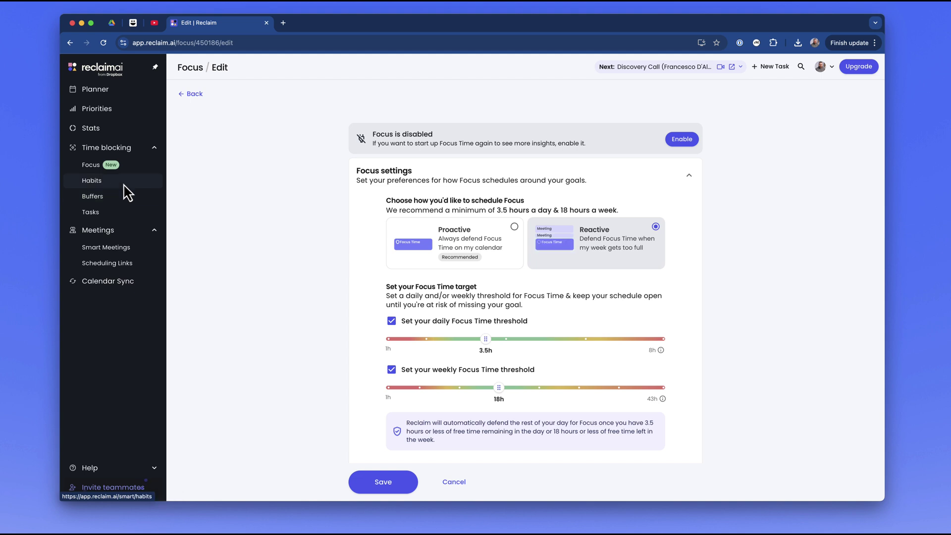
# Start a new habit named Lunch with the bento box emoji as its icon.
pyautogui.click(124, 185)
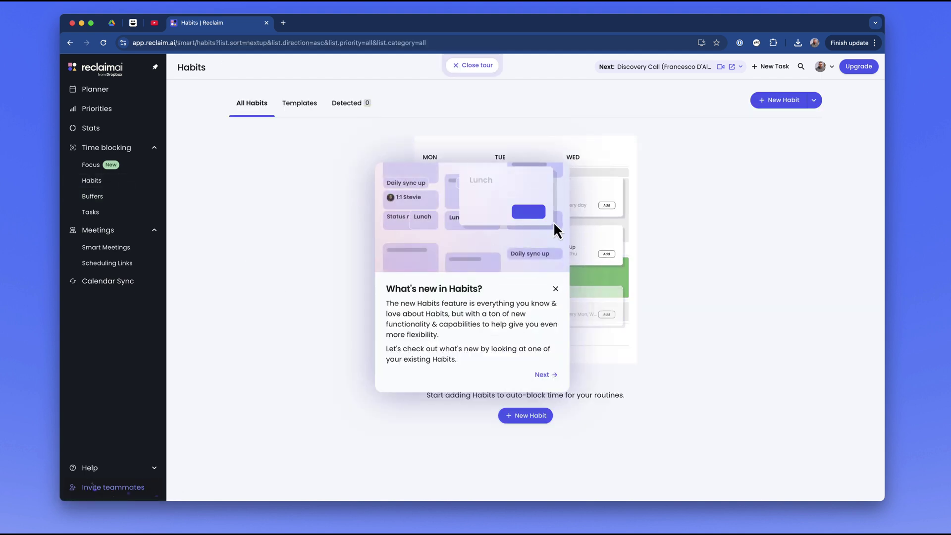
pyautogui.click(555, 289)
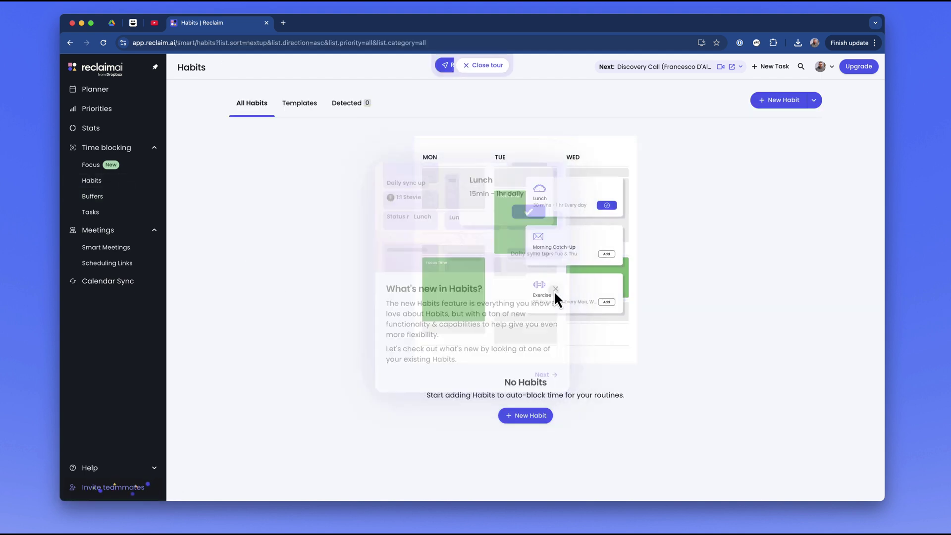
pyautogui.click(531, 417)
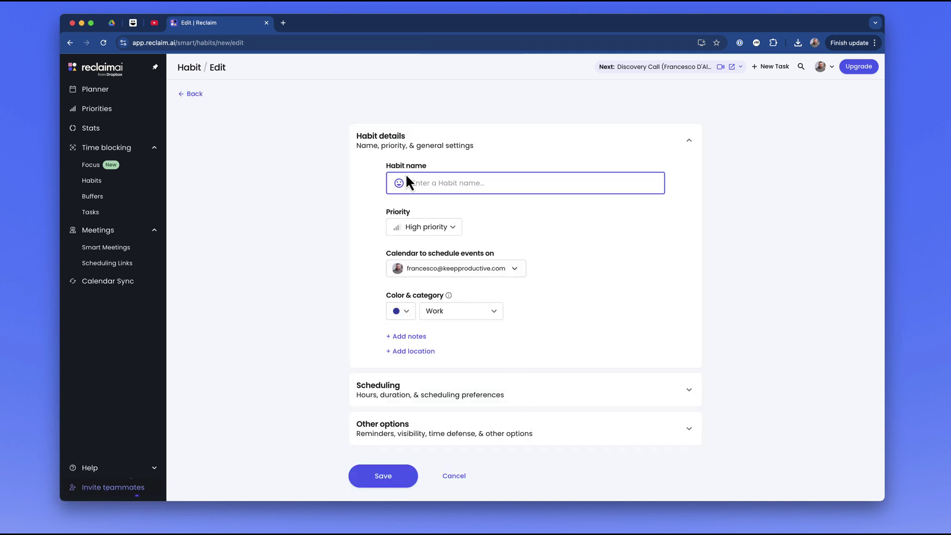
pyautogui.click(399, 183)
pyautogui.click(444, 225)
pyautogui.write('l')
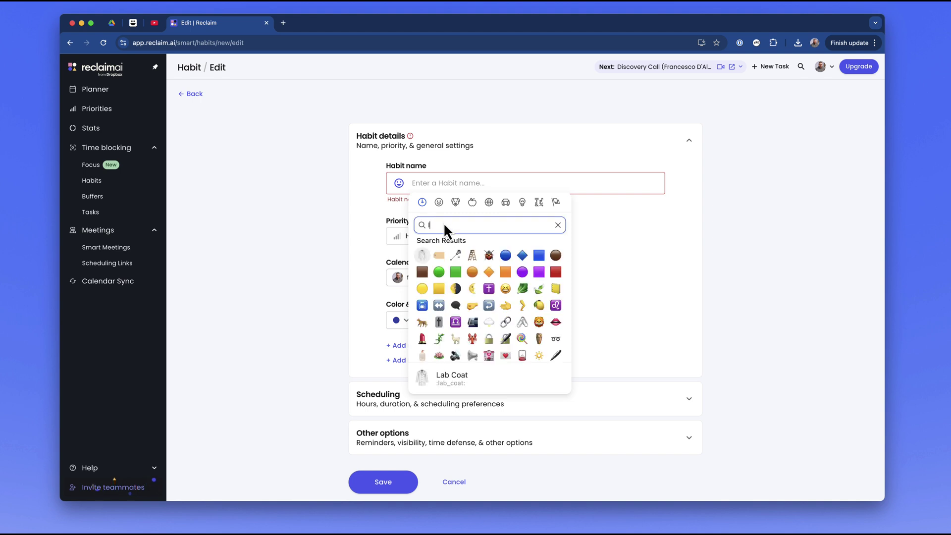
pyautogui.write('unch')
pyautogui.click(439, 256)
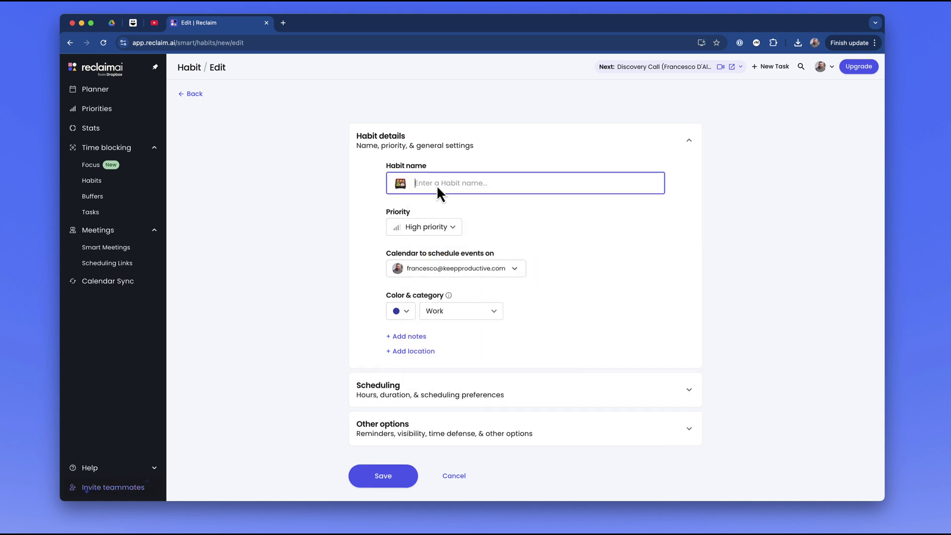
pyautogui.write('Lunch')
# Give the Lunch habit Medium priority.
pyautogui.click(444, 228)
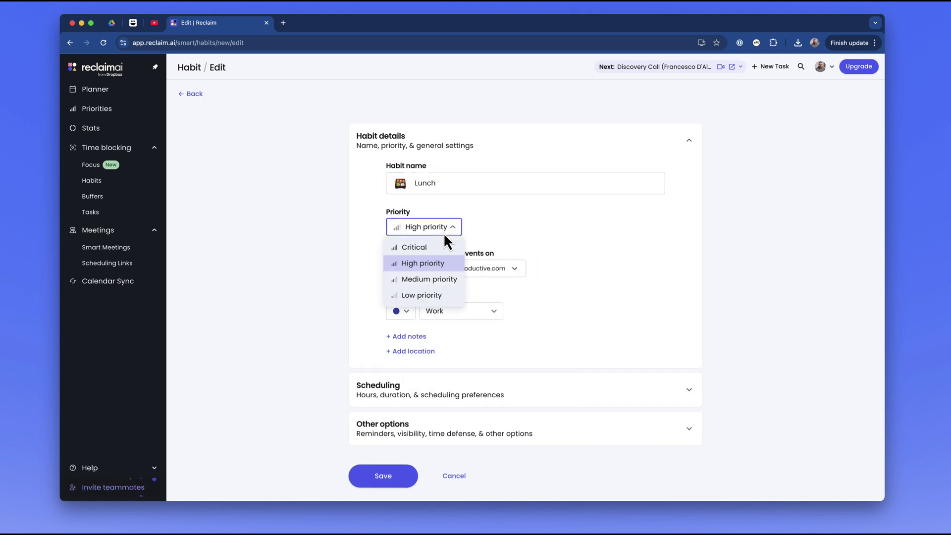
pyautogui.click(446, 278)
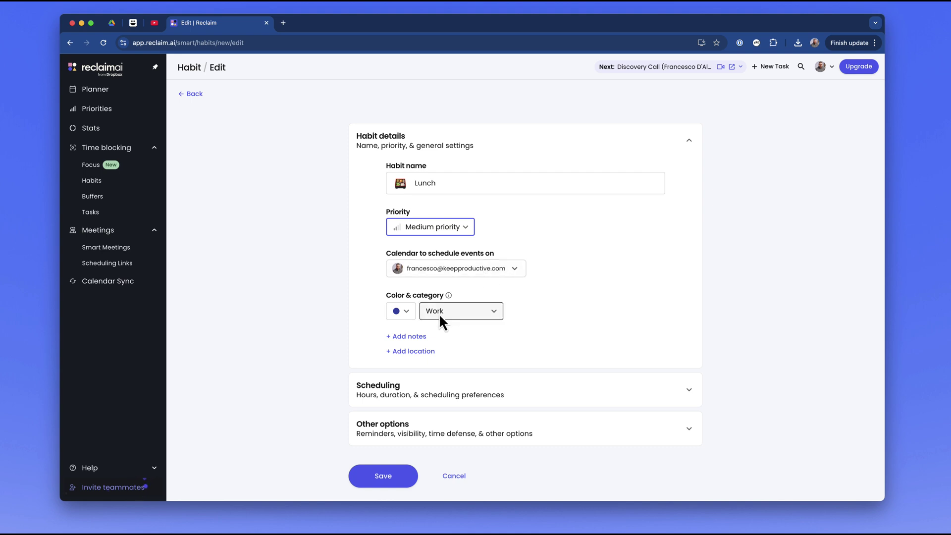
pyautogui.scroll(-1, 470, 354)
# Change the ideal time from 9:00am to 11:30am and save the Lunch habit.
pyautogui.click(689, 368)
pyautogui.scroll(-3, 581, 337)
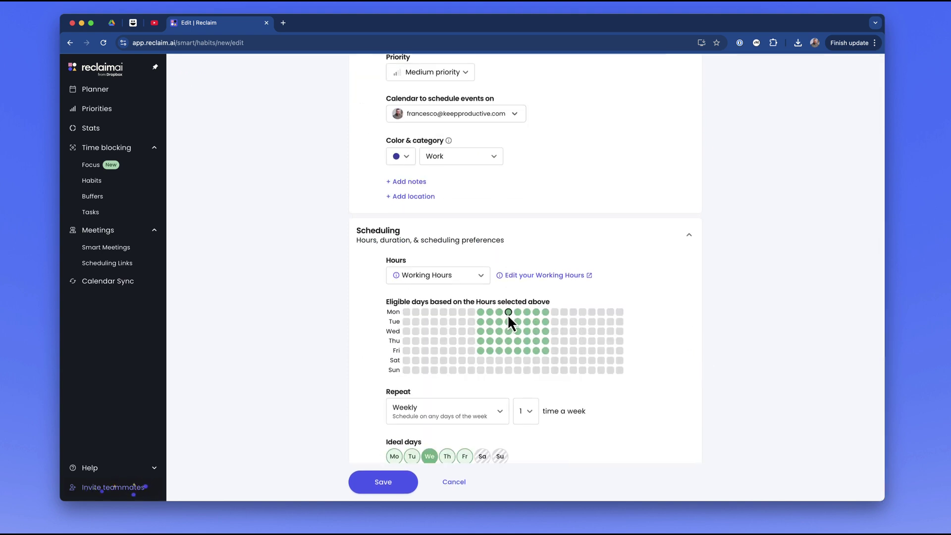
pyautogui.moveTo(509, 317)
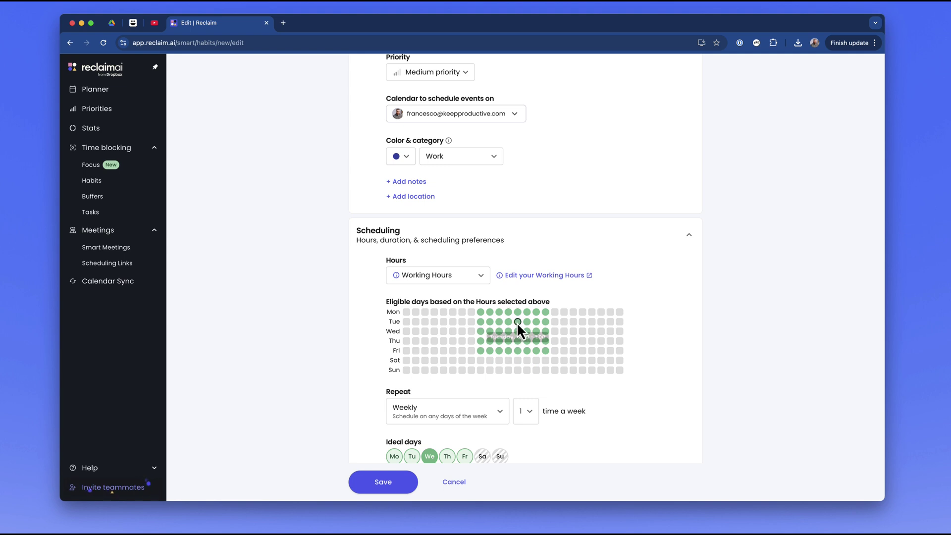
pyautogui.scroll(-3, 504, 400)
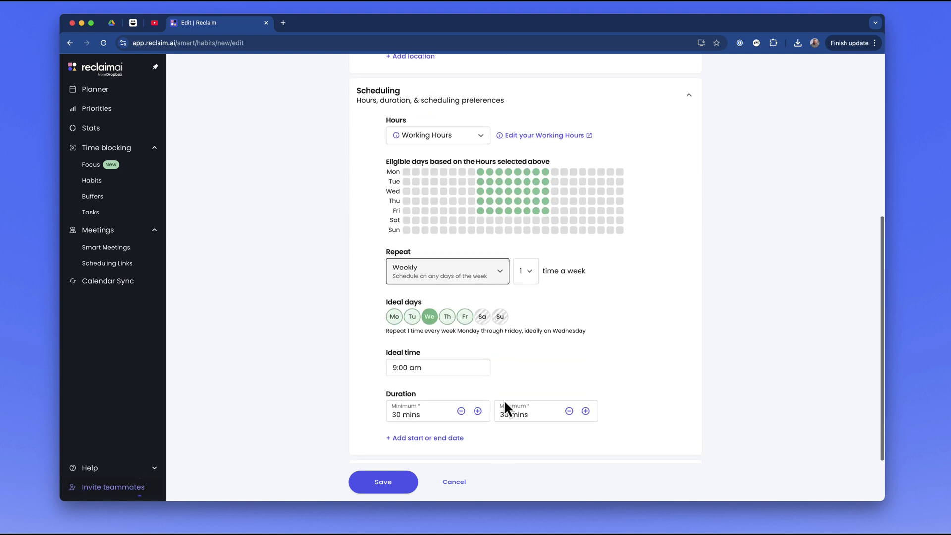
pyautogui.click(424, 369)
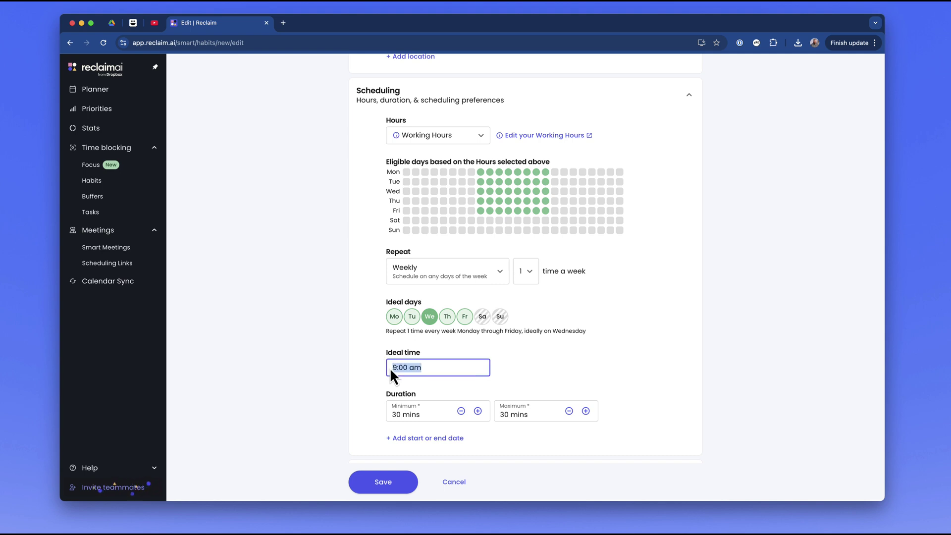
pyautogui.press('BackSpace')
pyautogui.write('11:30am')
pyautogui.click(546, 357)
pyautogui.scroll(-2, 411, 402)
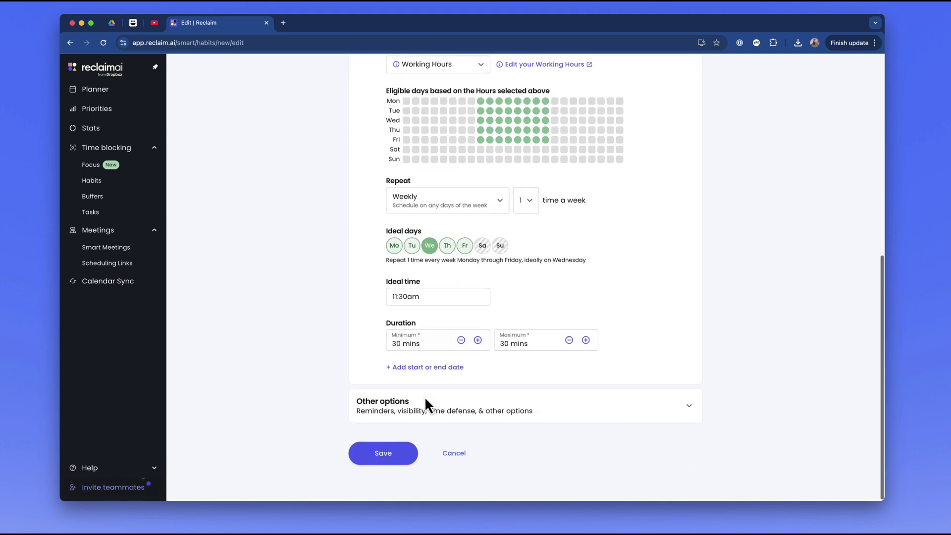
pyautogui.click(398, 451)
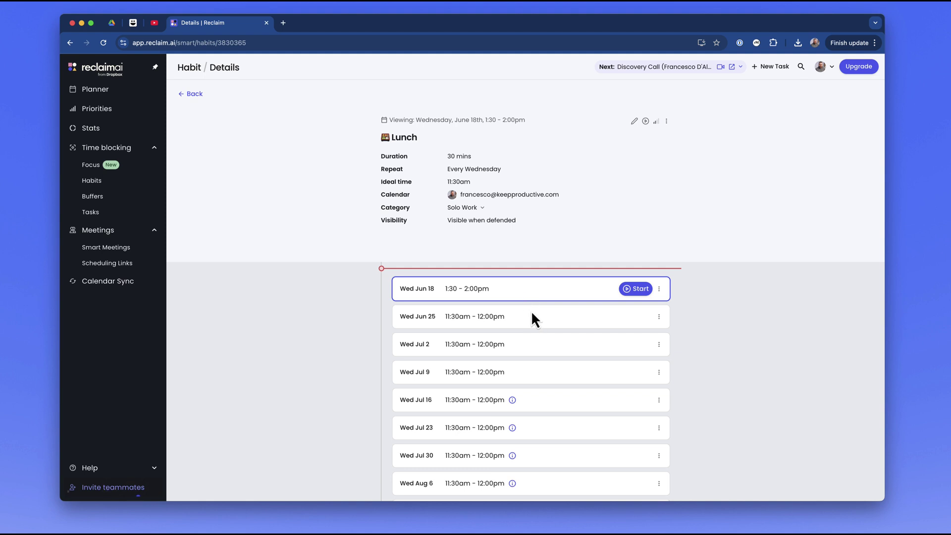
# Change the Lunch habit's Repeat setting from weekly to Every day.
pyautogui.scroll(-5, 531, 312)
pyautogui.scroll(5, 535, 318)
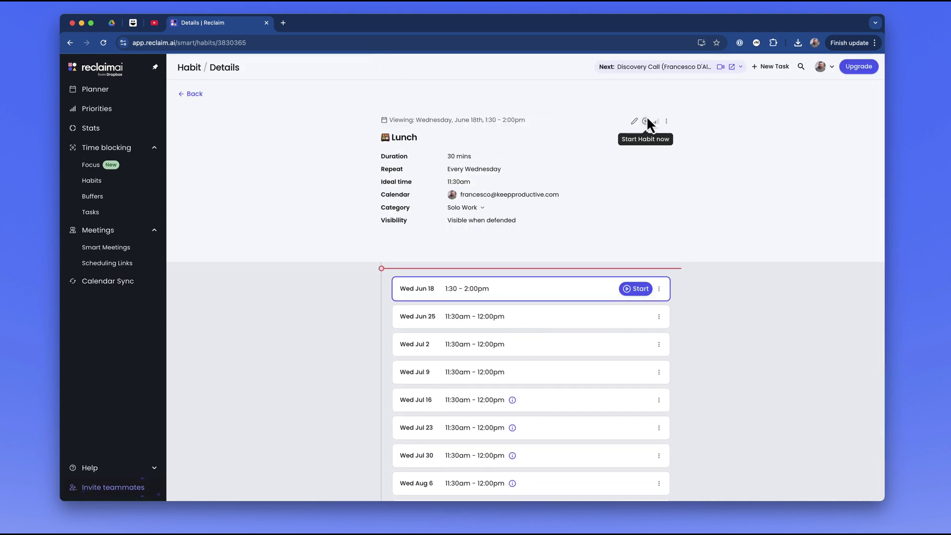
pyautogui.click(635, 121)
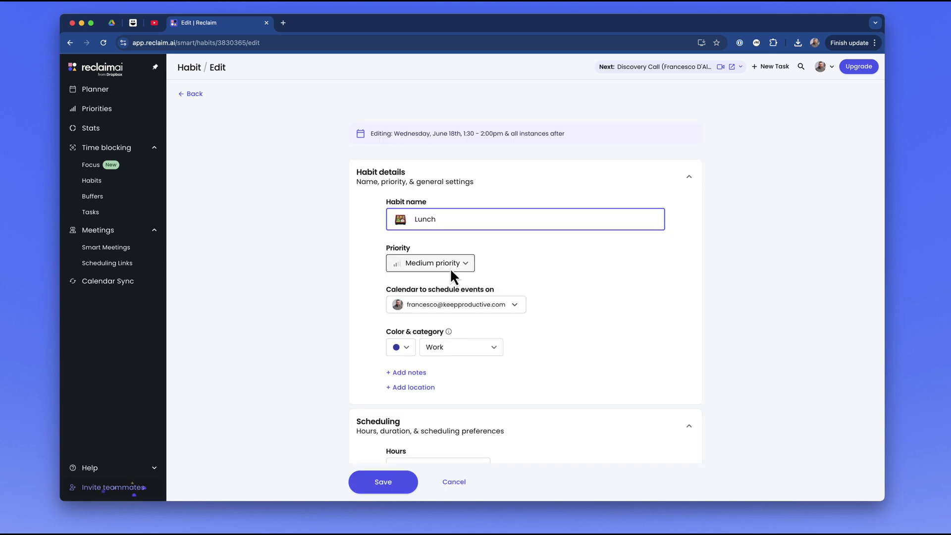
pyautogui.scroll(-4, 449, 347)
pyautogui.scroll(-3, 463, 377)
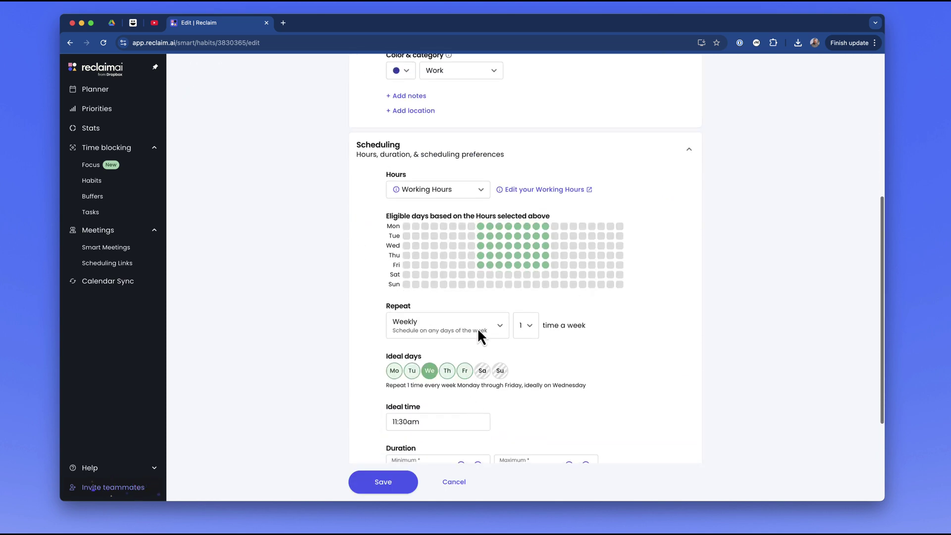
pyautogui.click(478, 332)
pyautogui.click(445, 358)
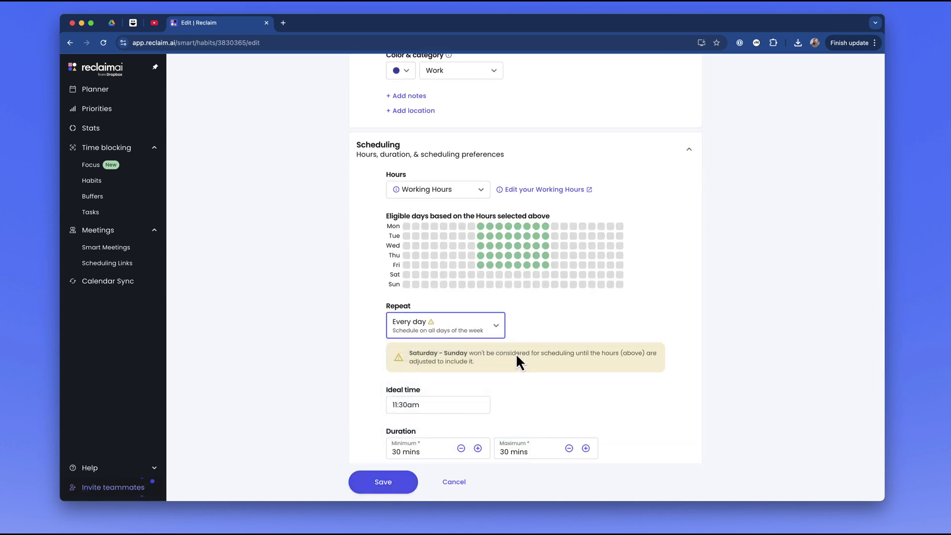
# Save the Lunch habit's daily repeat and review its upcoming instances.
pyautogui.click(403, 483)
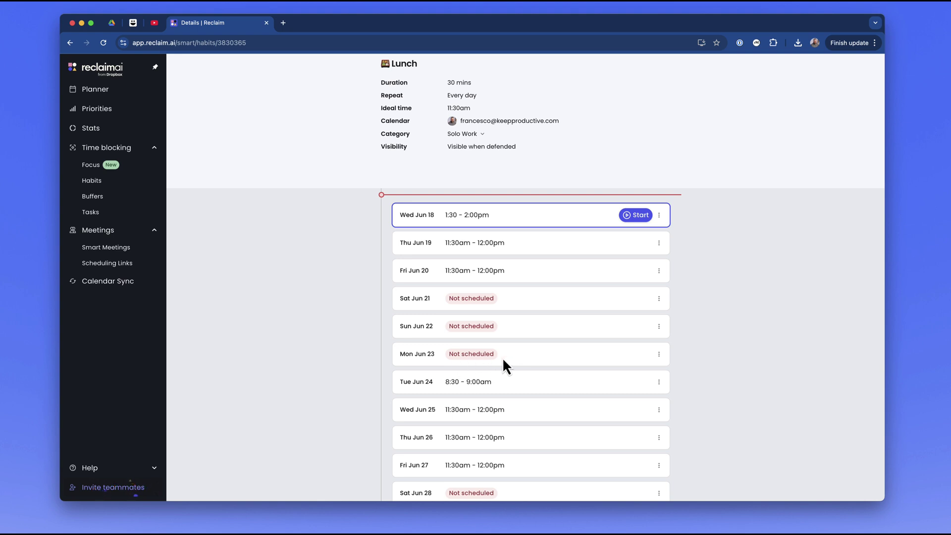
pyautogui.scroll(-2, 502, 358)
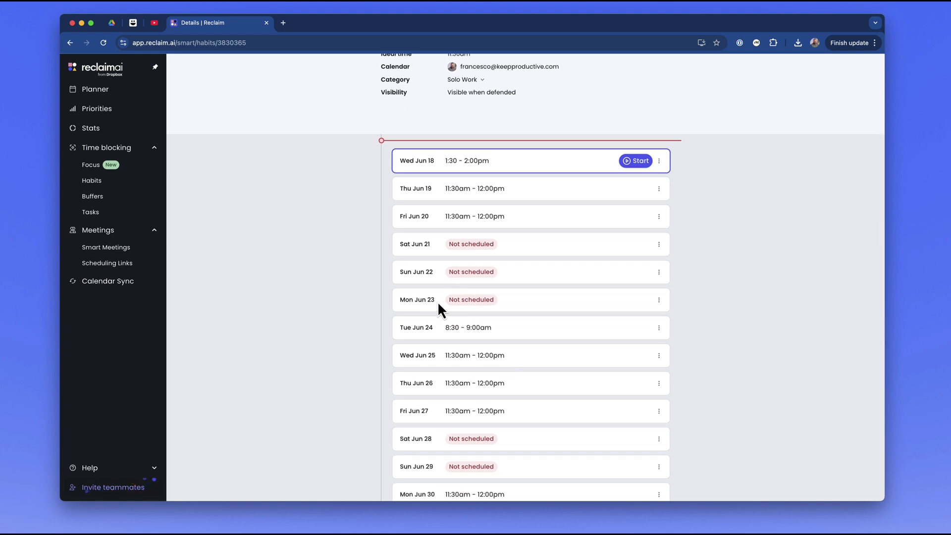
pyautogui.scroll(-5, 446, 307)
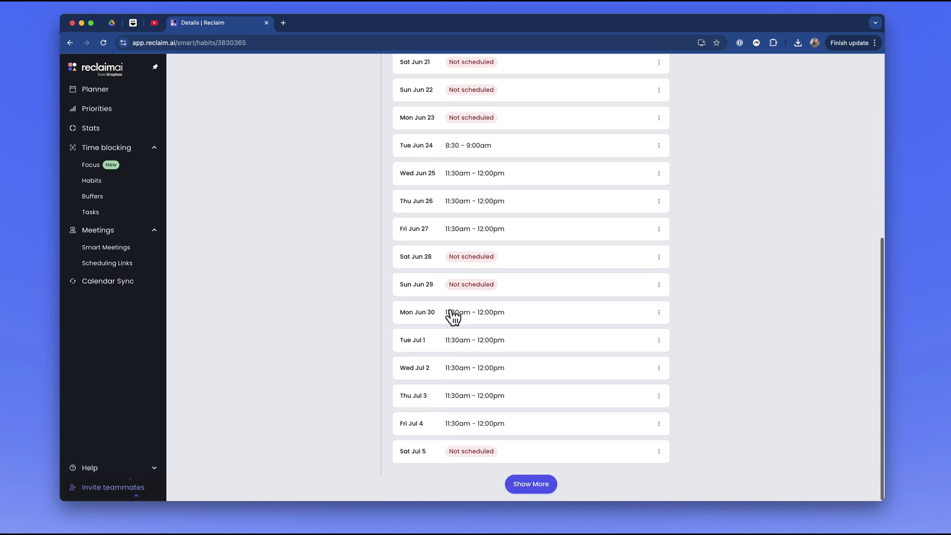
pyautogui.scroll(6, 329, 233)
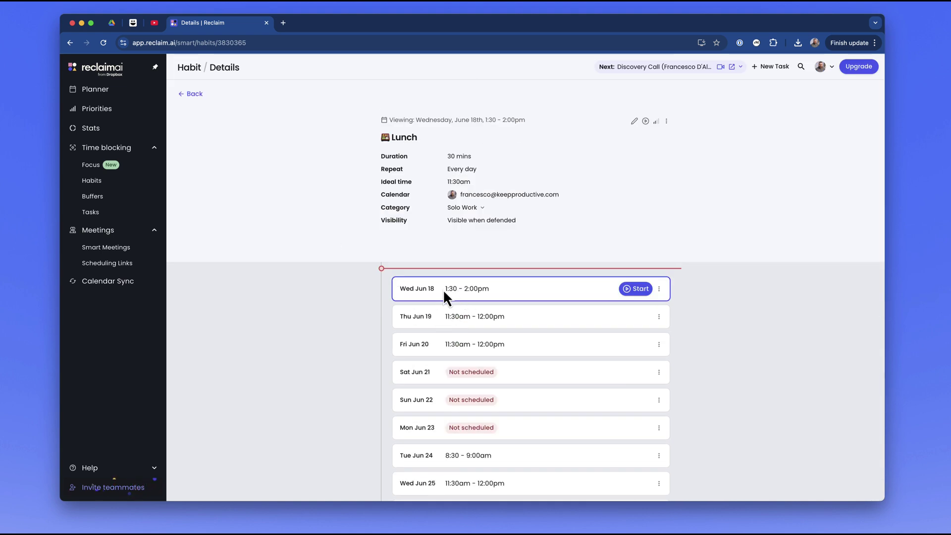
# Check the Planner calendar, then return to the Habits list.
pyautogui.click(113, 89)
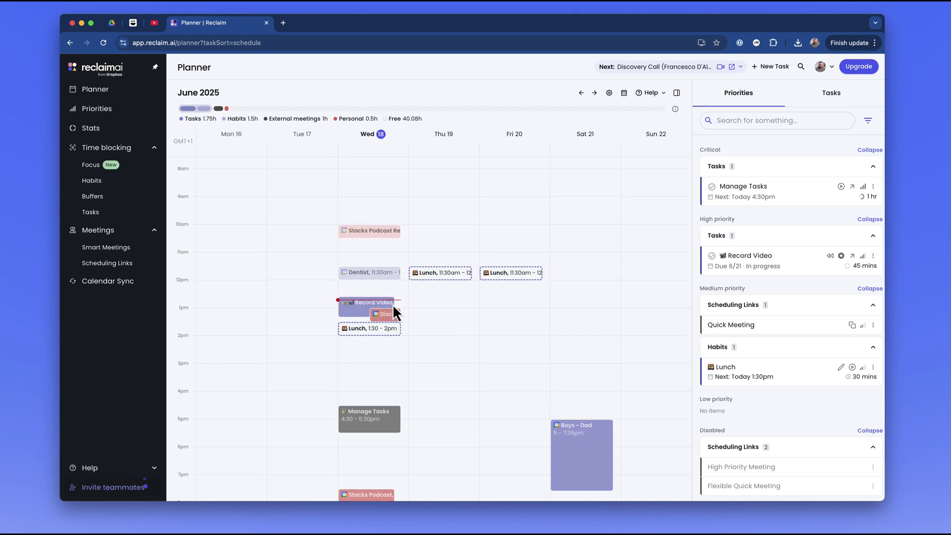
pyautogui.scroll(-4, 452, 336)
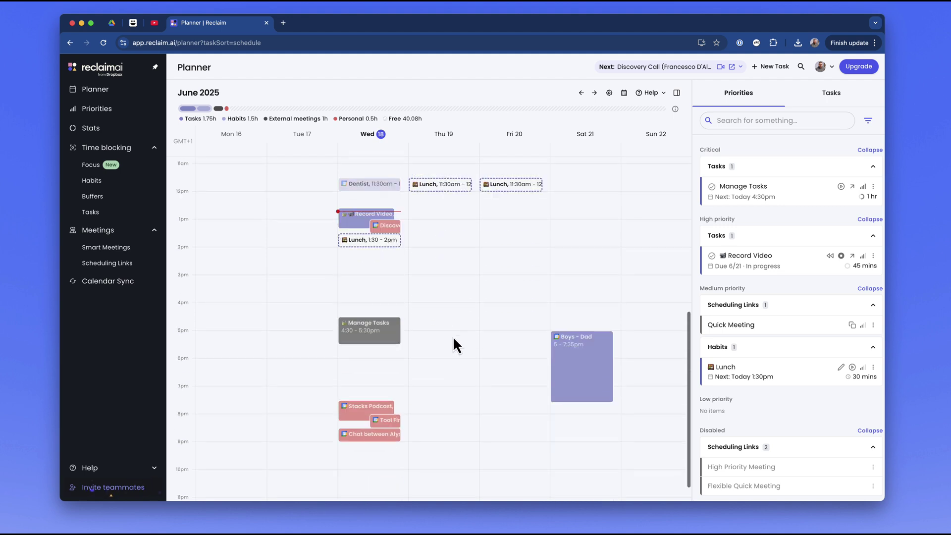
pyautogui.scroll(2, 453, 336)
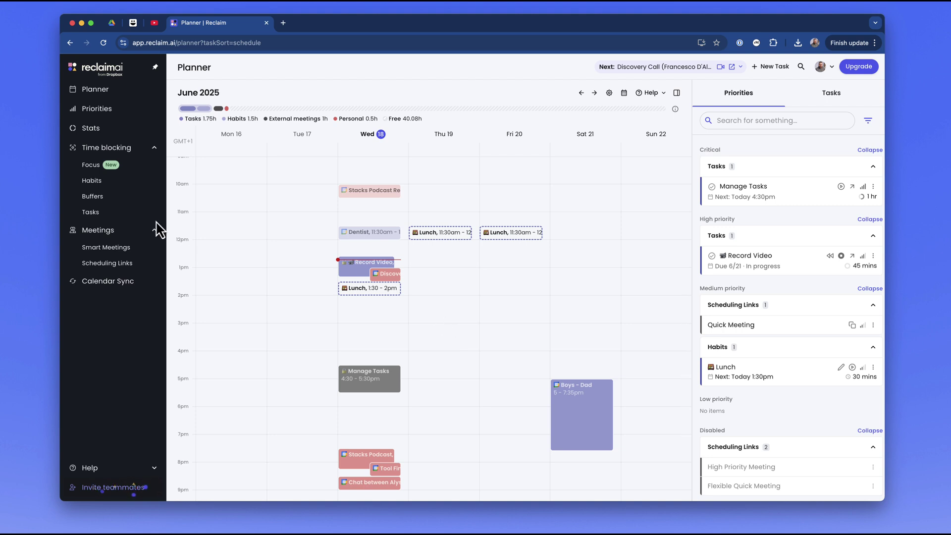
pyautogui.click(106, 182)
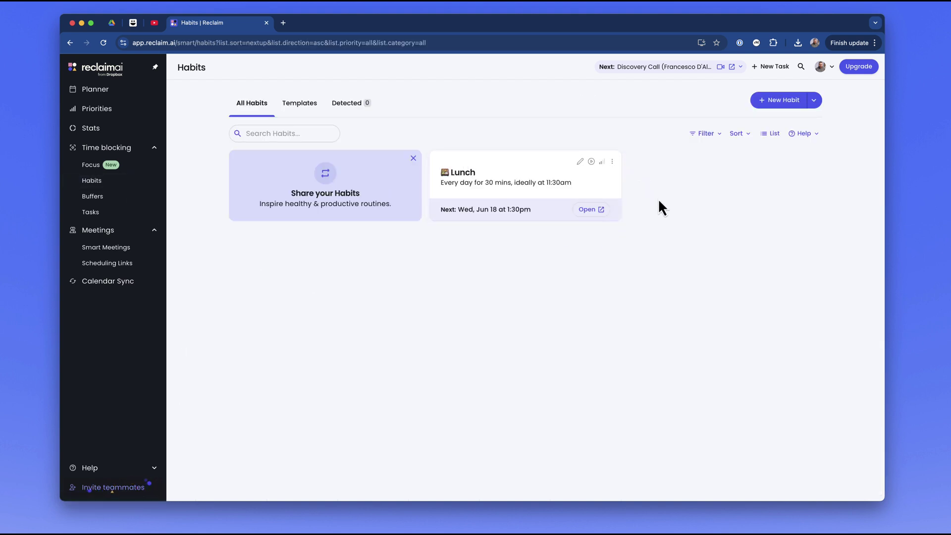
# Open the Lunch habit for editing and expand its Other options.
pyautogui.click(580, 163)
pyautogui.scroll(-4, 502, 297)
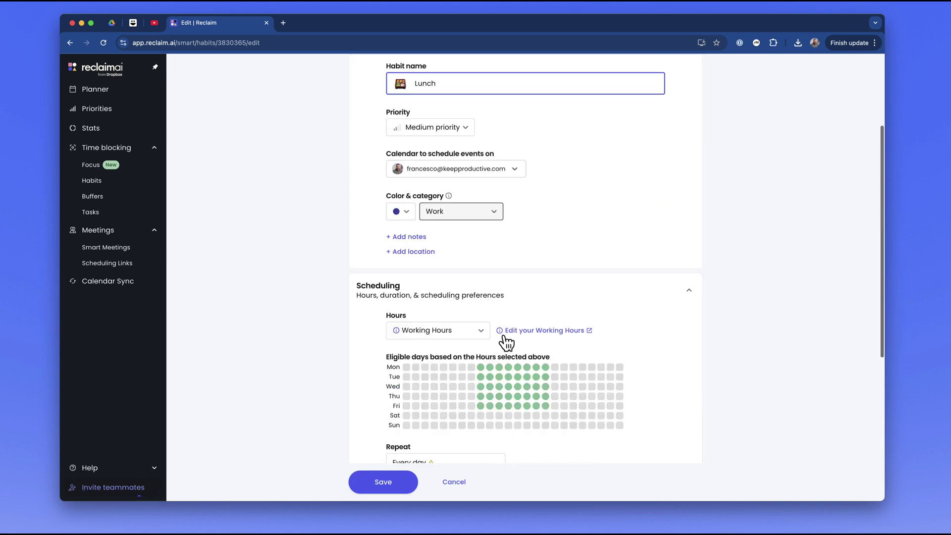
pyautogui.scroll(-5, 514, 382)
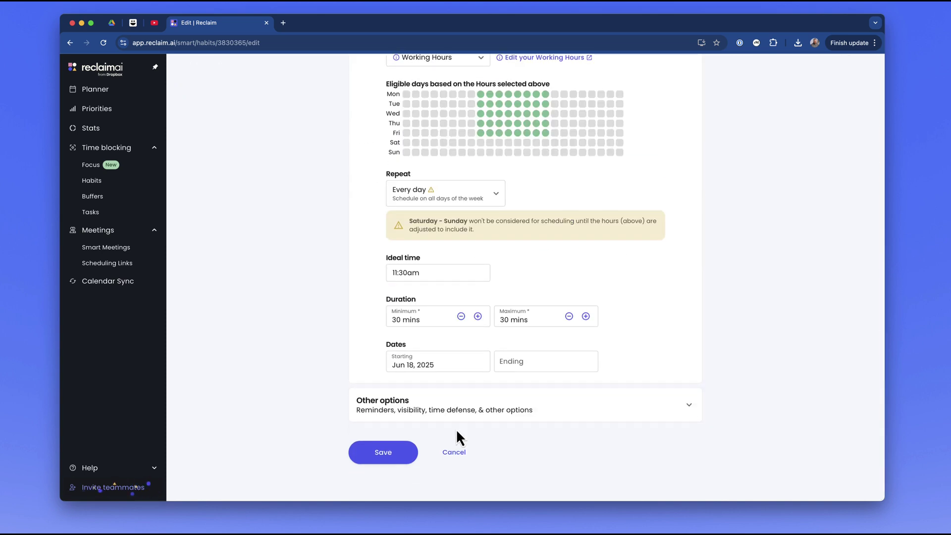
pyautogui.click(433, 409)
pyautogui.scroll(-7, 463, 429)
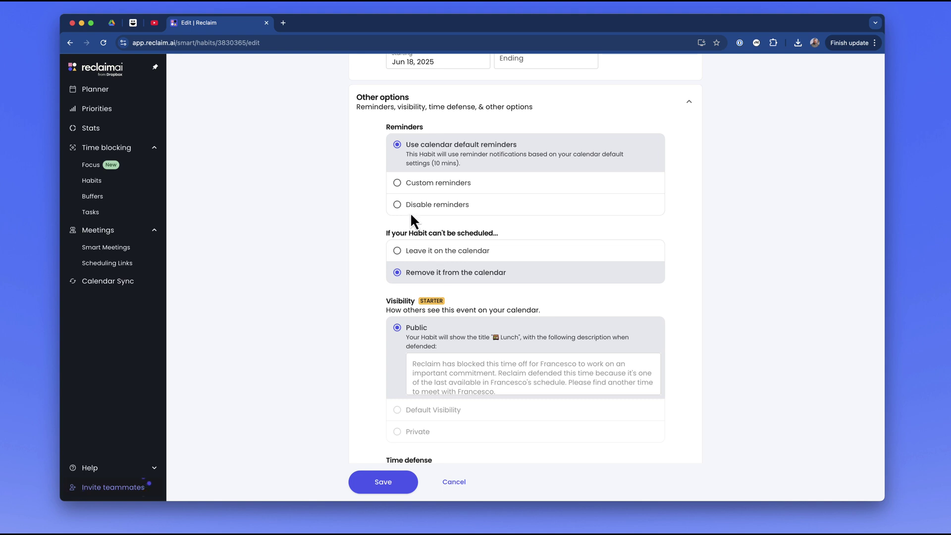
pyautogui.scroll(-5, 405, 193)
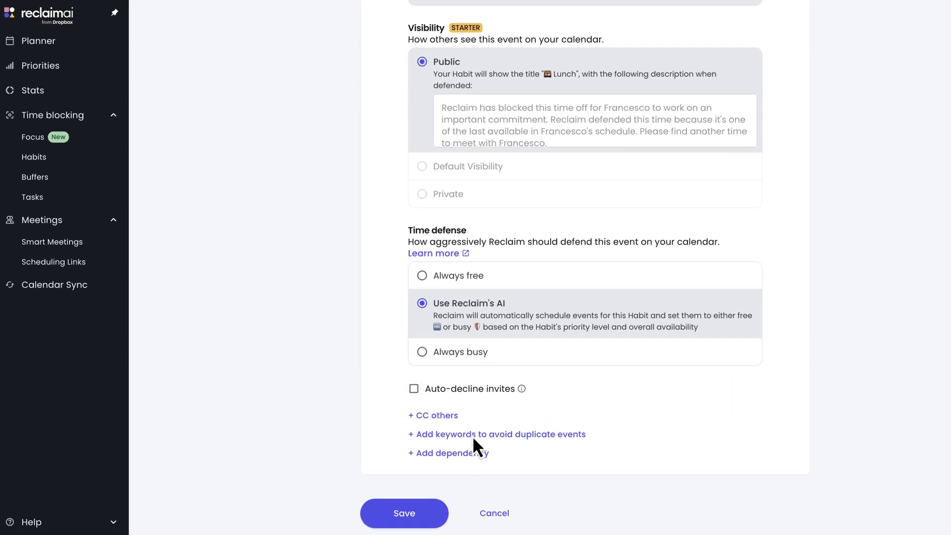
pyautogui.scroll(-1, 474, 446)
# Reveal the duplicate-event keywords, dependency and CC fields, leaving keywords empty.
pyautogui.click(496, 424)
pyautogui.scroll(-1, 491, 436)
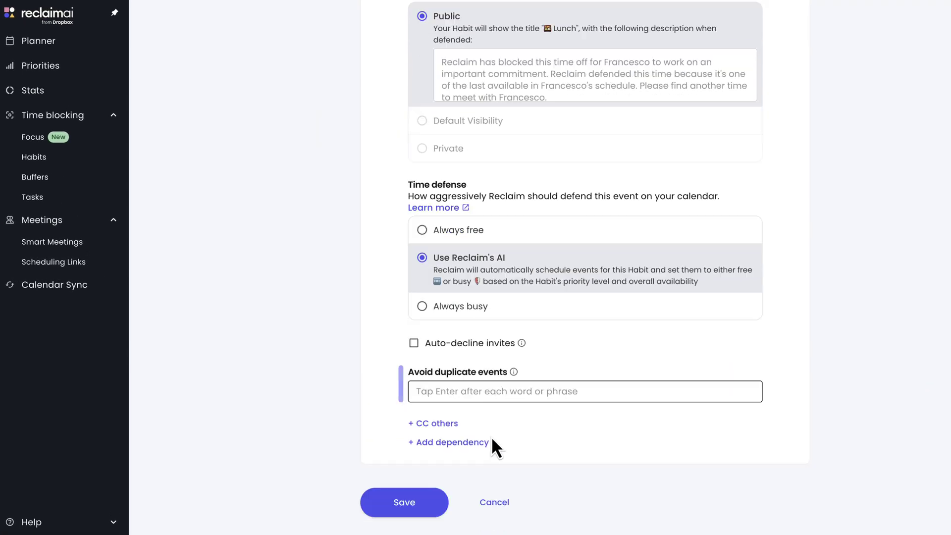
pyautogui.click(477, 475)
pyautogui.click(451, 438)
pyautogui.click(450, 442)
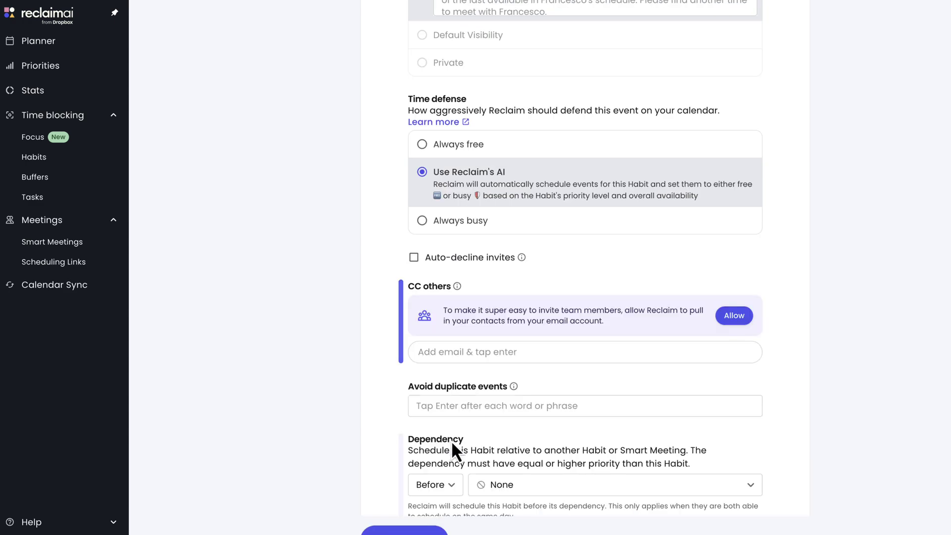
pyautogui.scroll(-3, 461, 436)
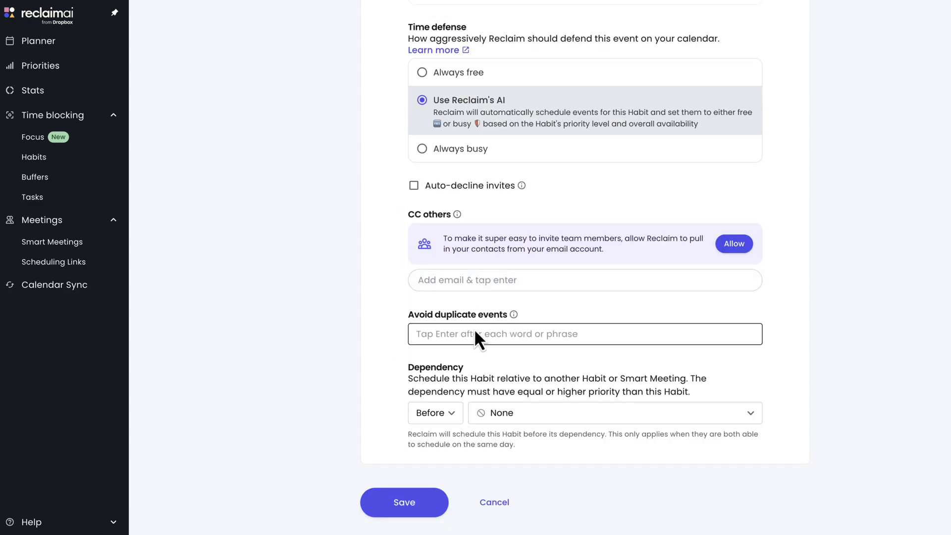
pyautogui.scroll(10, 446, 215)
# Open Buffers and expand Task & Habit breaks (kept at None), travel and decompression time.
pyautogui.click(79, 179)
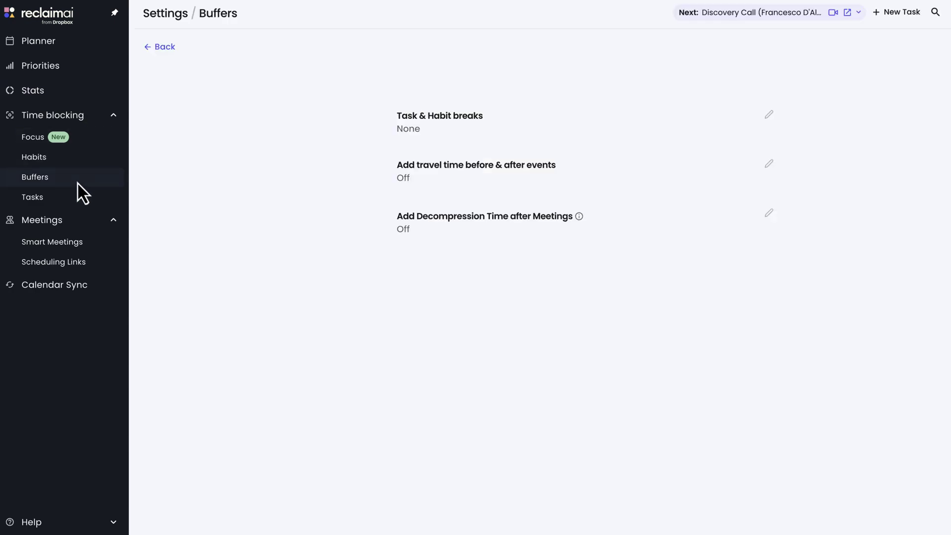
pyautogui.click(769, 114)
pyautogui.click(503, 174)
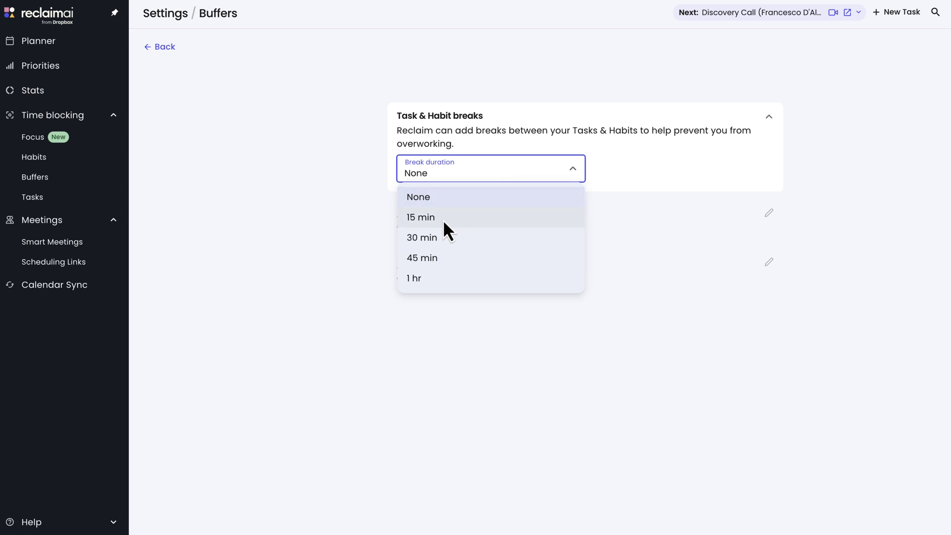
pyautogui.click(362, 195)
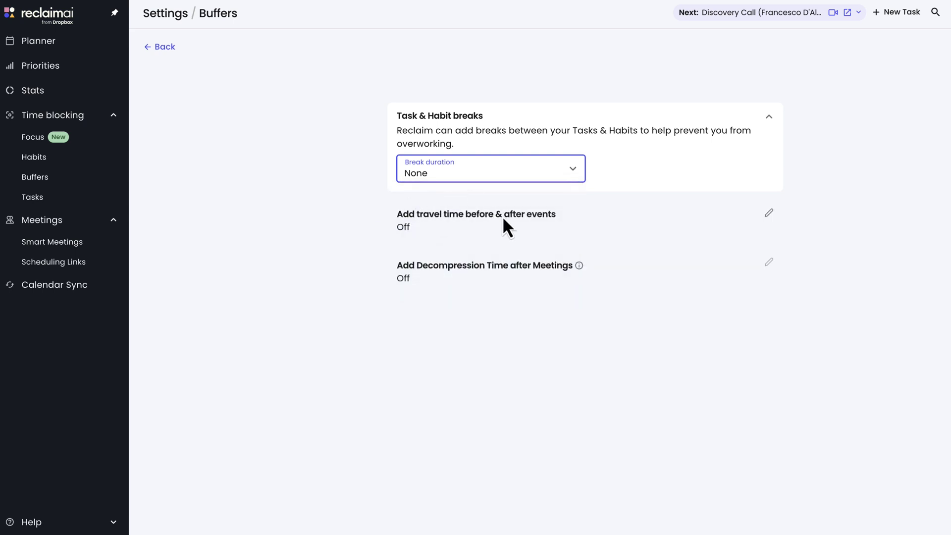
pyautogui.click(768, 213)
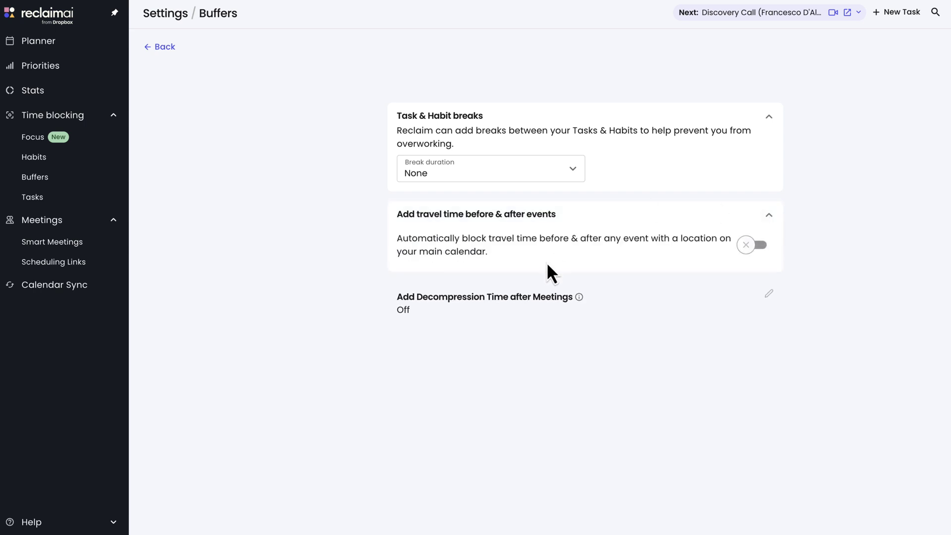
pyautogui.click(769, 295)
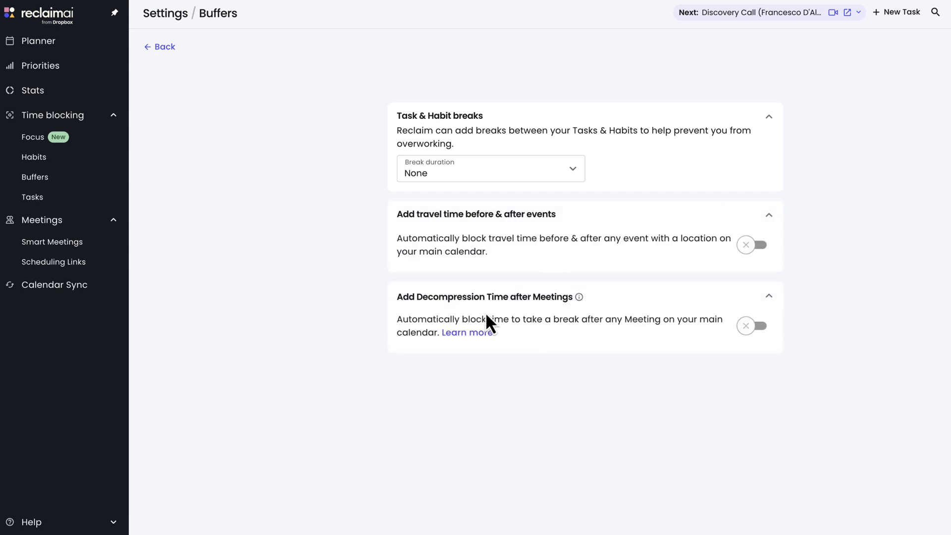
# View the Quick Meeting booking page's available times for June 23 and June 25.
pyautogui.click(78, 248)
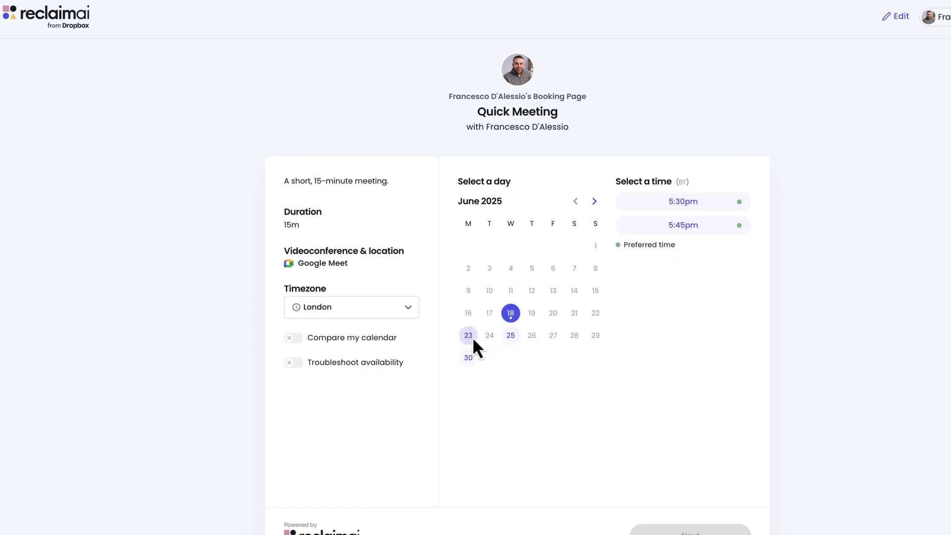
pyautogui.click(471, 338)
pyautogui.click(513, 339)
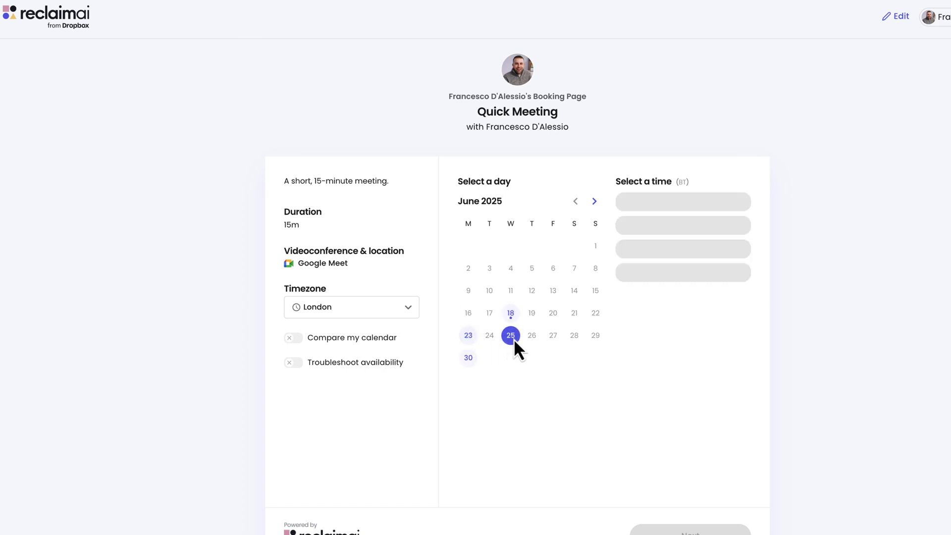
pyautogui.scroll(-10, 692, 346)
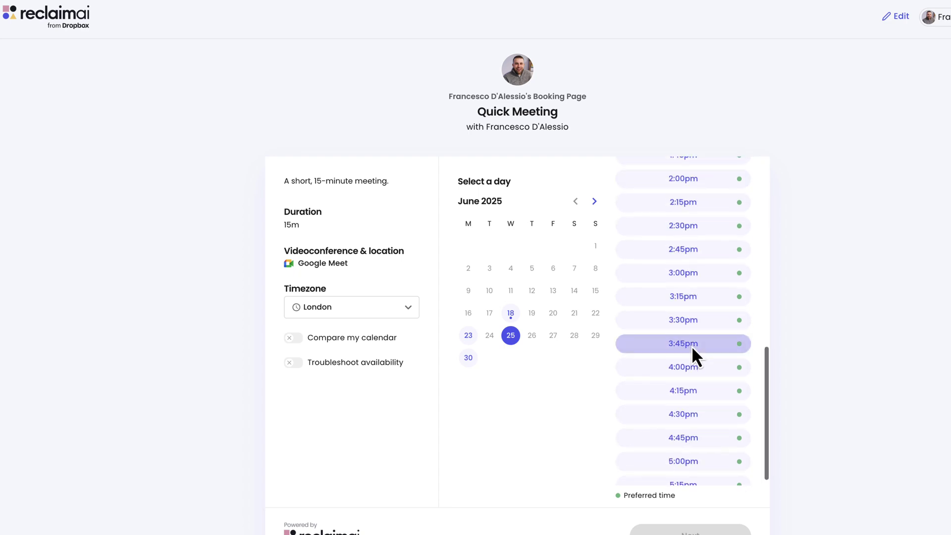
pyautogui.scroll(6, 708, 316)
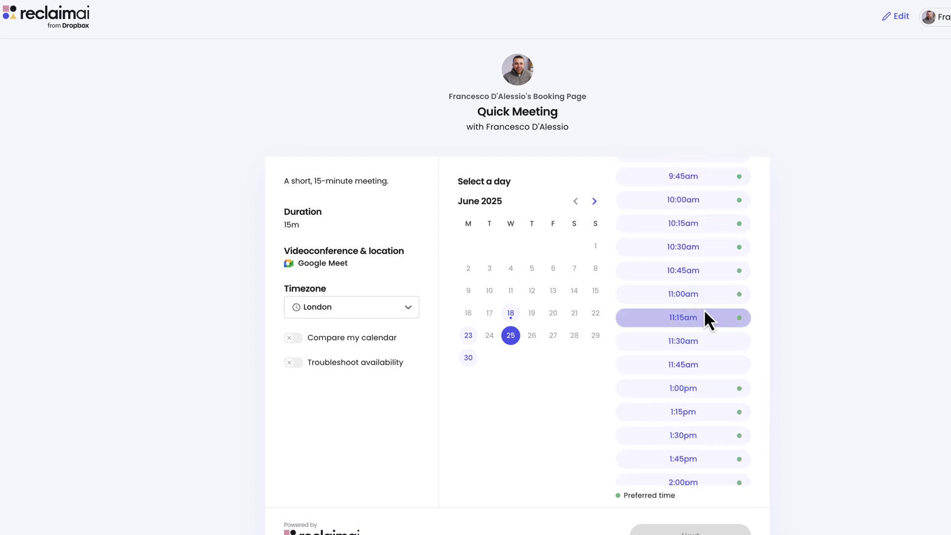
# Turn on Compare my calendar to show my own calendar beside the booking slots.
pyautogui.scroll(-2, 703, 309)
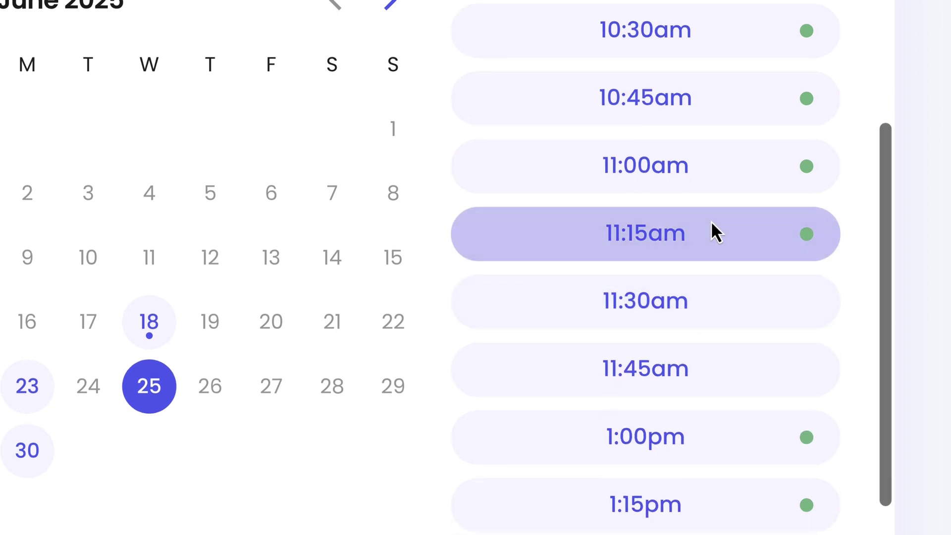
pyautogui.scroll(-2, 741, 238)
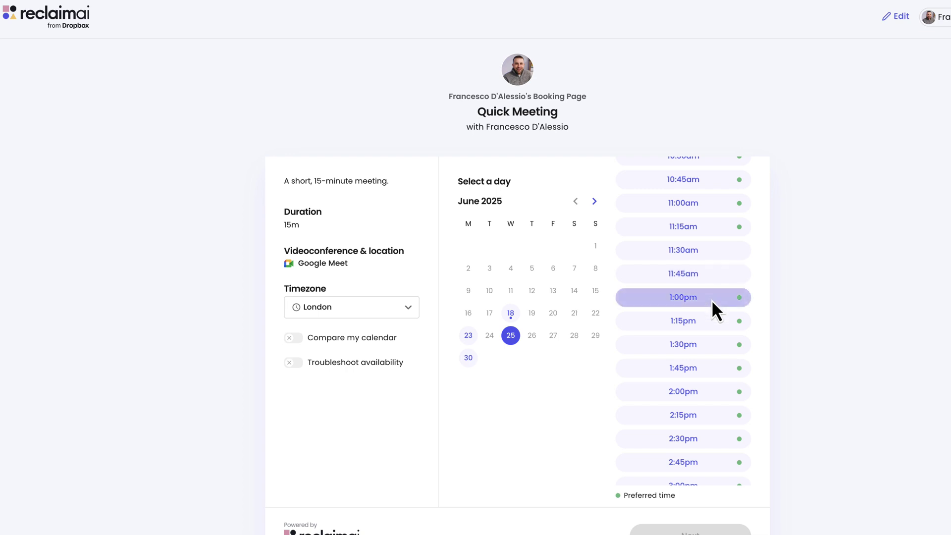
pyautogui.scroll(-6, 696, 295)
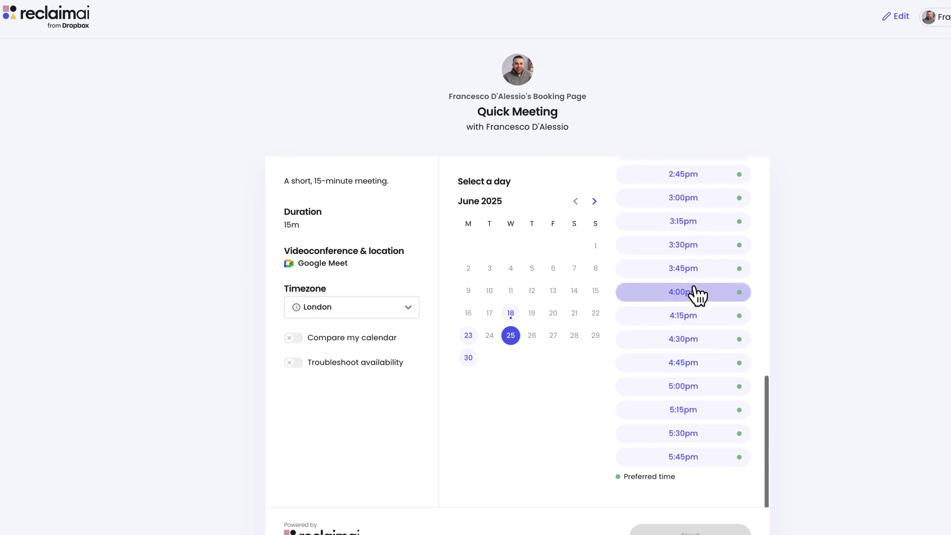
pyautogui.scroll(10, 695, 293)
pyautogui.scroll(2, 694, 289)
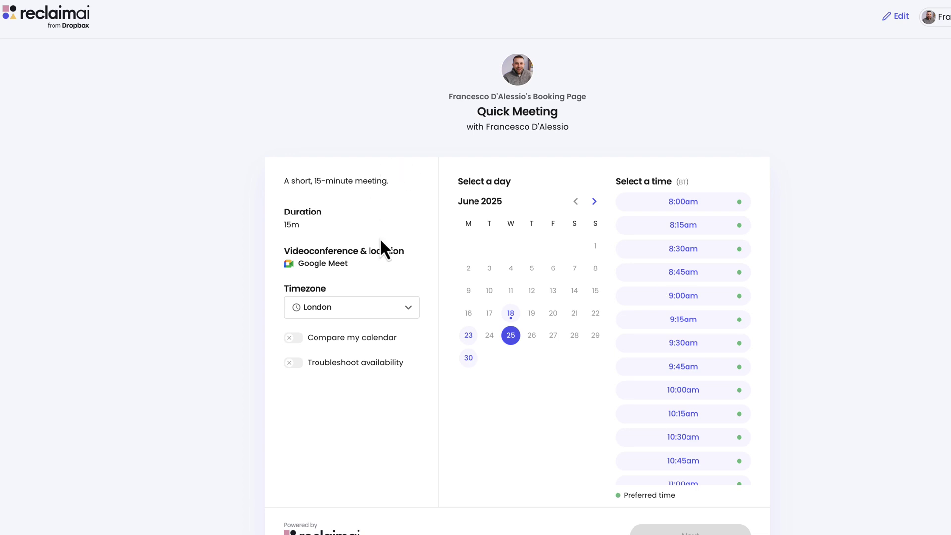
pyautogui.scroll(-1, 381, 241)
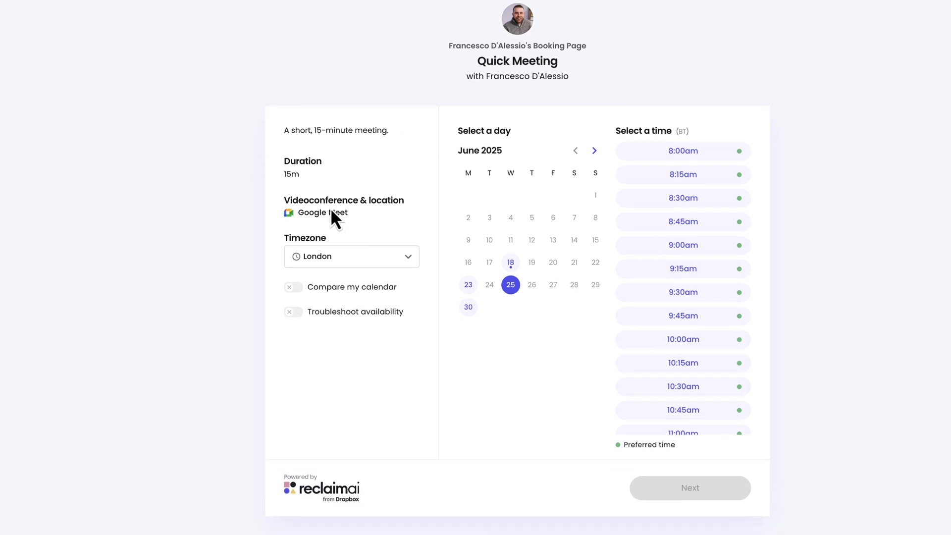
pyautogui.click(293, 288)
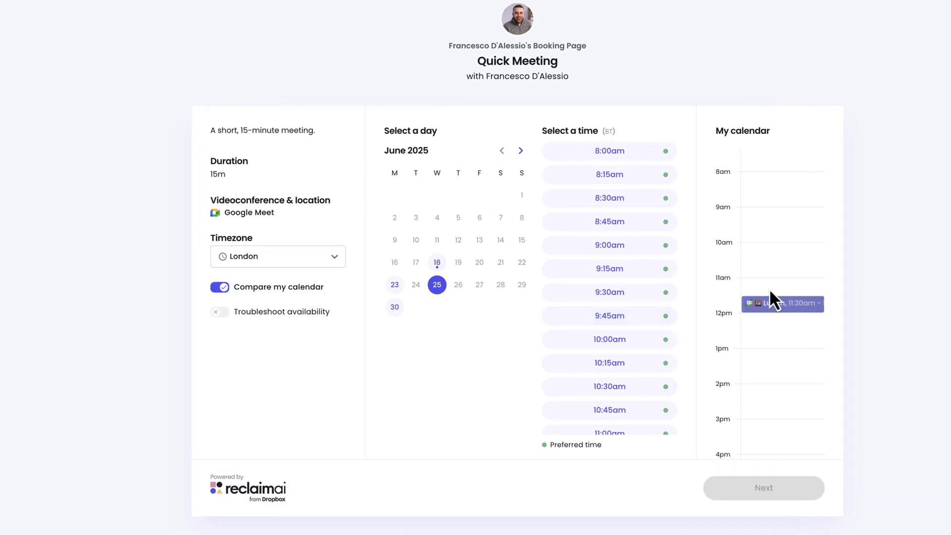
pyautogui.scroll(-2, 769, 295)
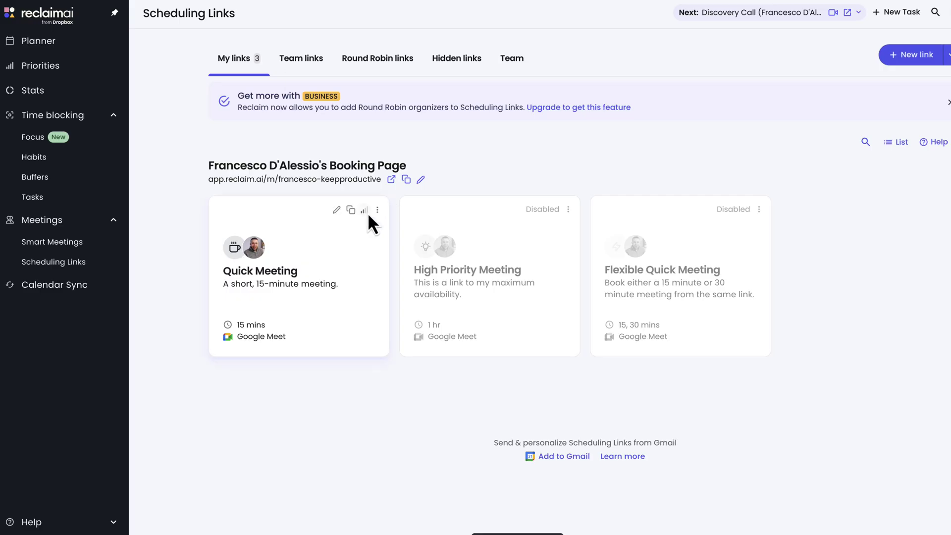
# Edit the Quick Meeting link and expand its Scheduling and Link settings sections.
pyautogui.click(377, 211)
pyautogui.click(337, 214)
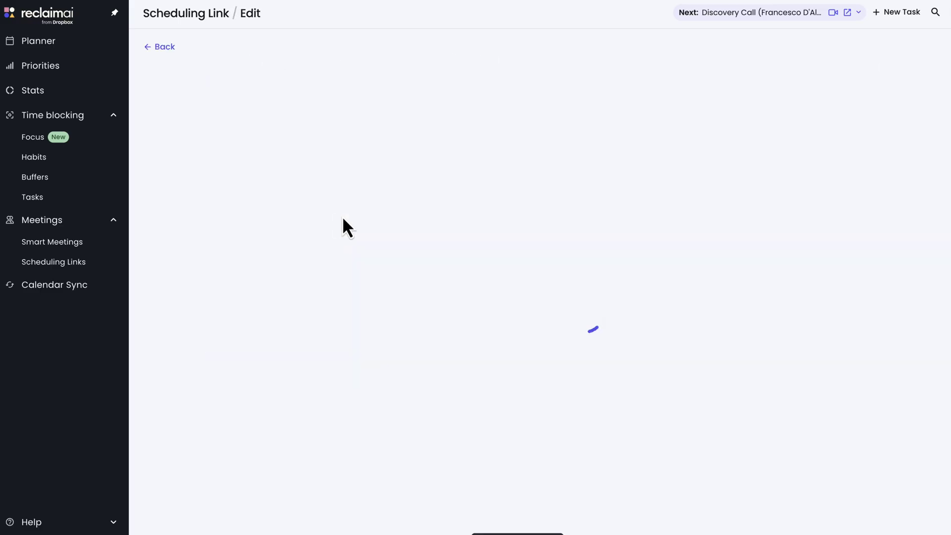
pyautogui.scroll(-2, 537, 305)
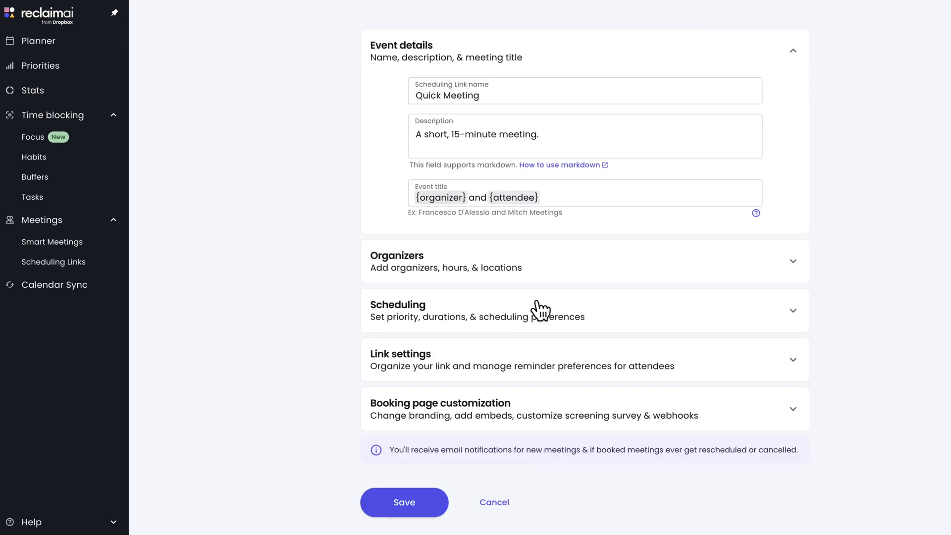
pyautogui.click(548, 310)
pyautogui.scroll(-3, 555, 322)
pyautogui.scroll(-8, 560, 329)
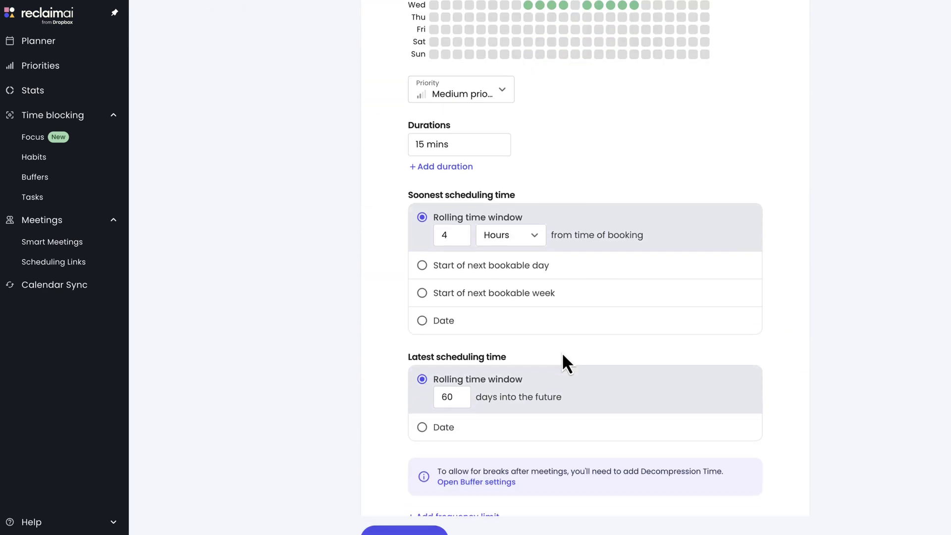
pyautogui.click(530, 369)
pyautogui.scroll(-4, 523, 334)
pyautogui.scroll(1, 526, 333)
pyautogui.scroll(4, 526, 335)
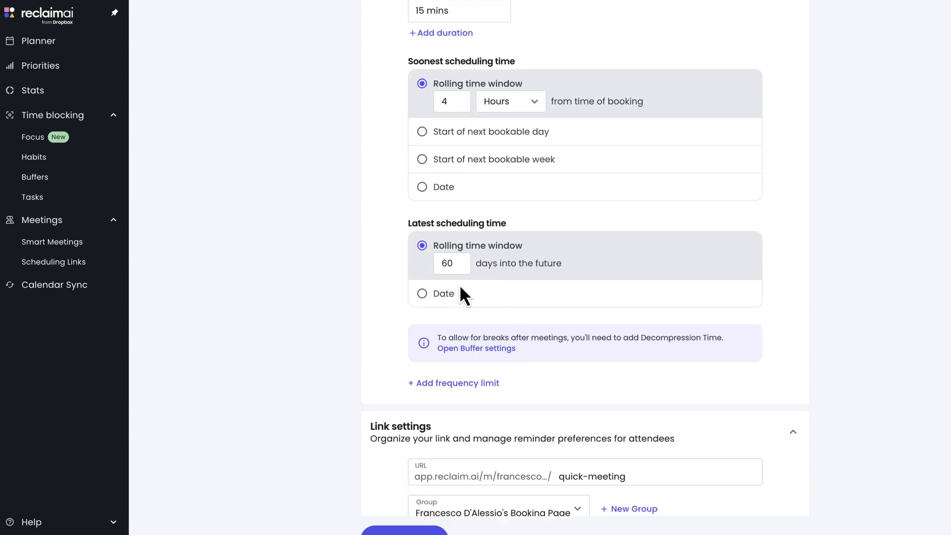
pyautogui.scroll(-5, 526, 350)
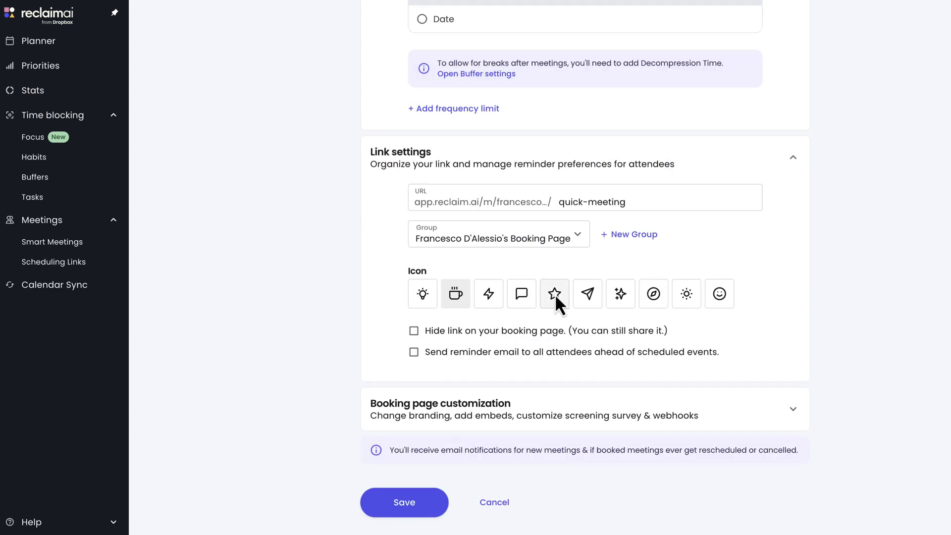
# Change the link icon to the lightning bolt and stay in the editor with unsaved changes.
pyautogui.click(498, 294)
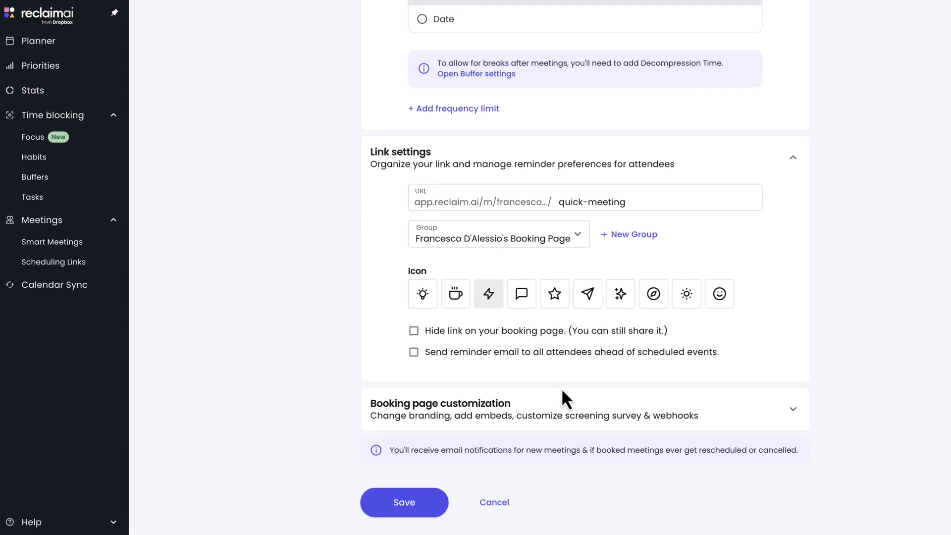
pyautogui.click(564, 401)
pyautogui.scroll(13, 537, 301)
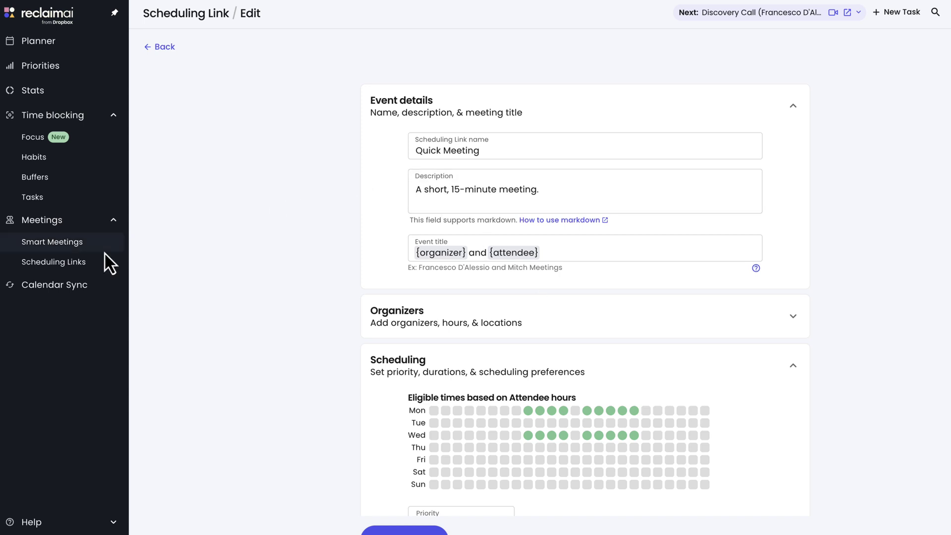
pyautogui.click(82, 286)
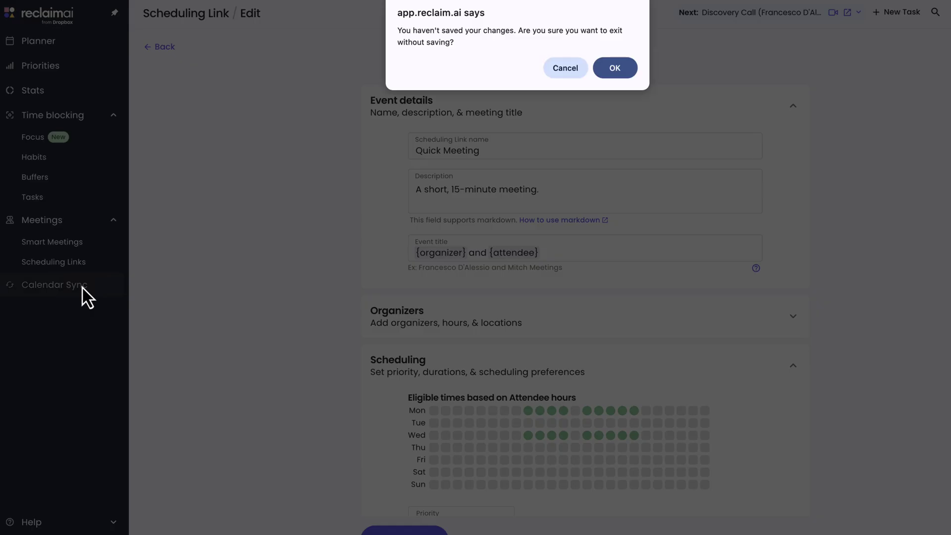
pyautogui.click(569, 70)
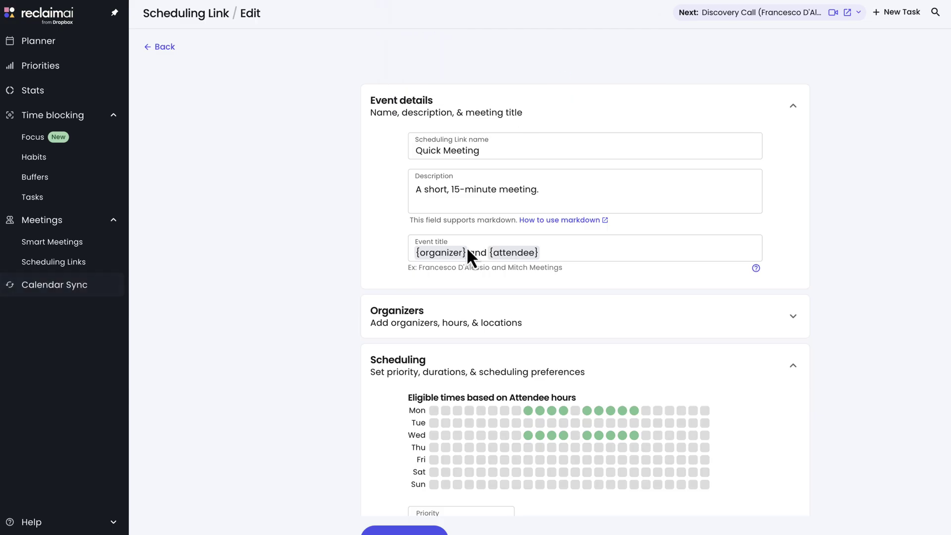
# View the Calendar Sync page, then open the Settings overview from the account menu.
pyautogui.click(85, 294)
pyautogui.click(81, 291)
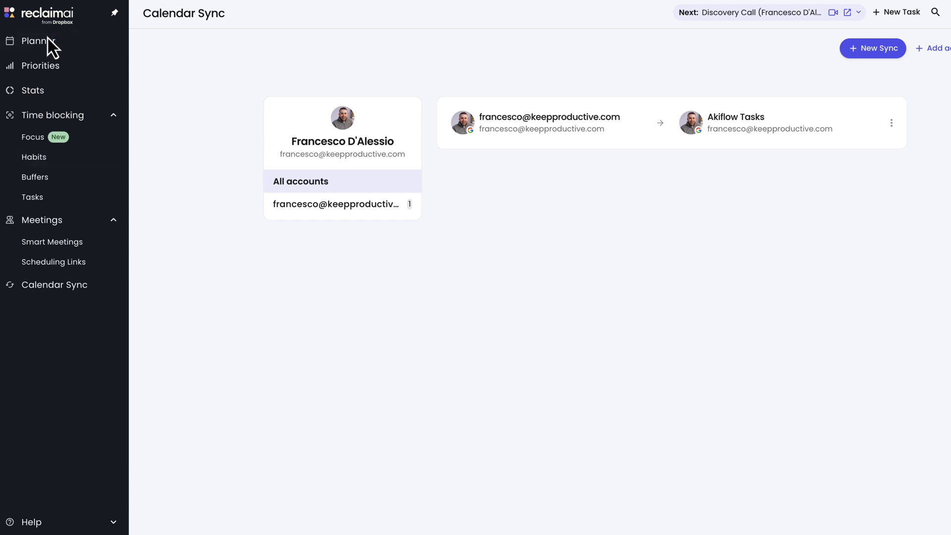
pyautogui.click(948, 12)
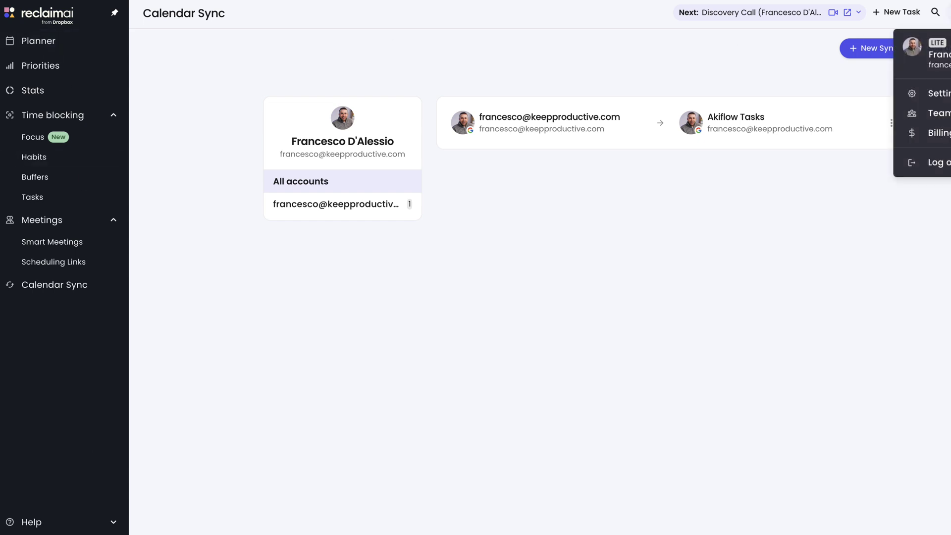
pyautogui.click(941, 93)
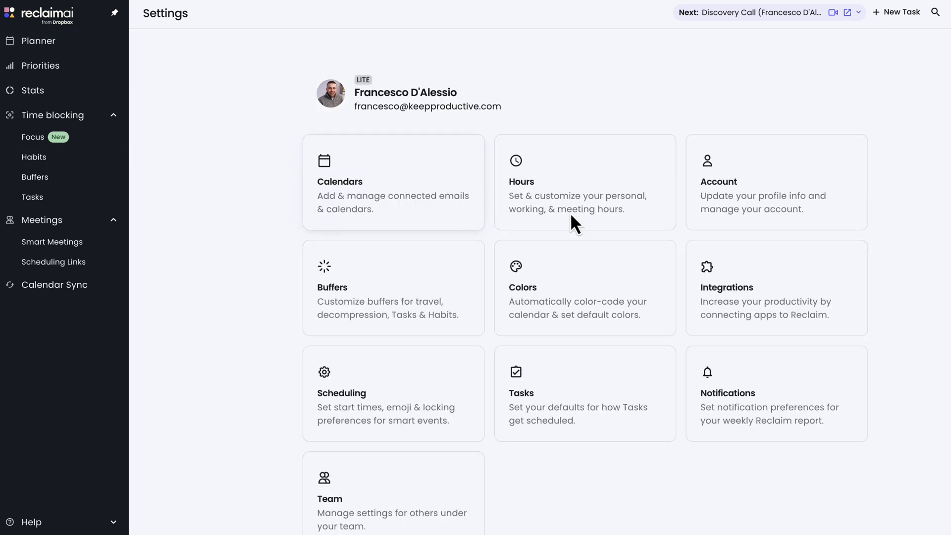
# Browse the Integrations cards: Google Tasks Connected; Todoist, Linear, Jira, Asana, ClickUp need Starter.
pyautogui.click(740, 296)
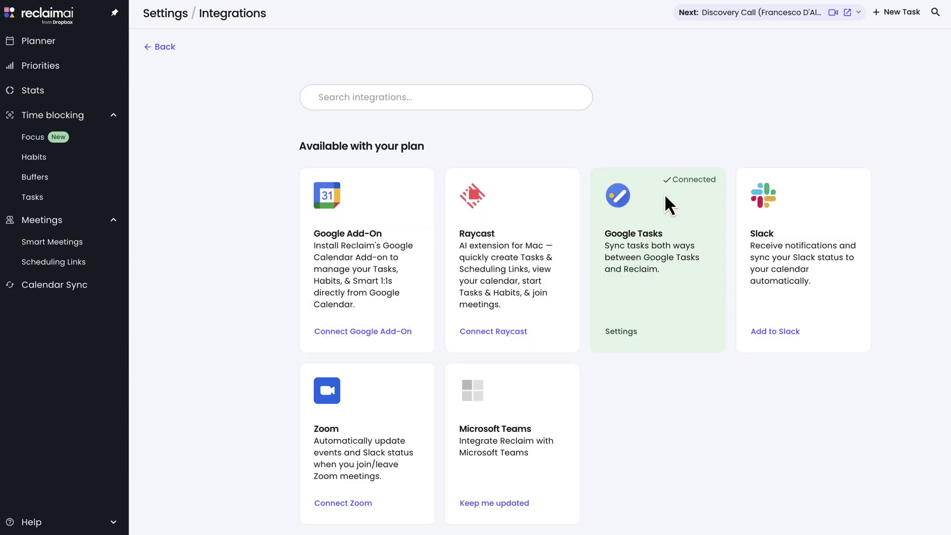
pyautogui.scroll(-8, 661, 277)
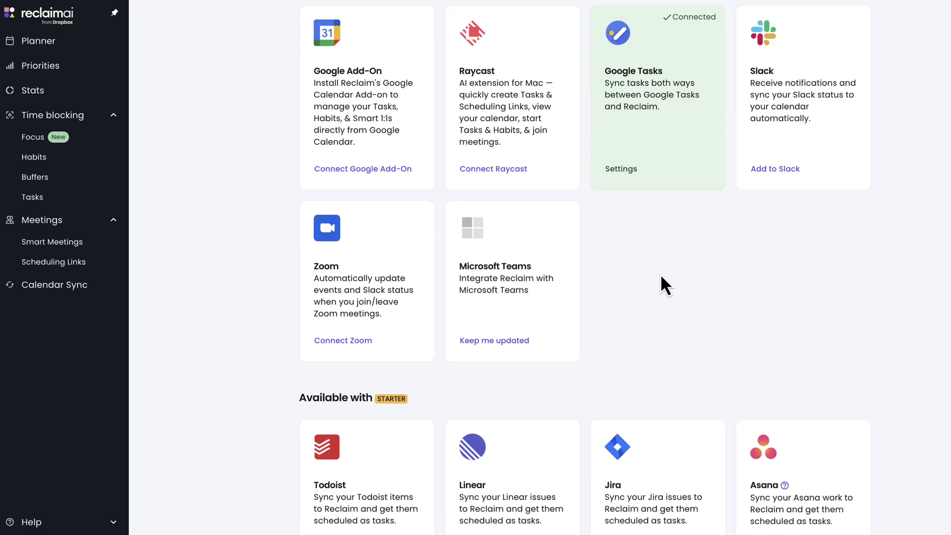
pyautogui.scroll(8, 661, 285)
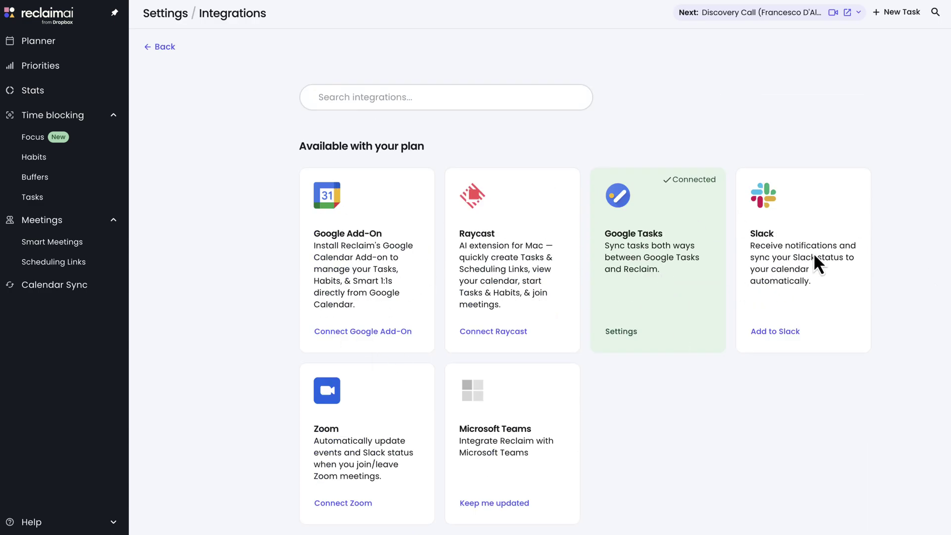
pyautogui.scroll(-8, 355, 482)
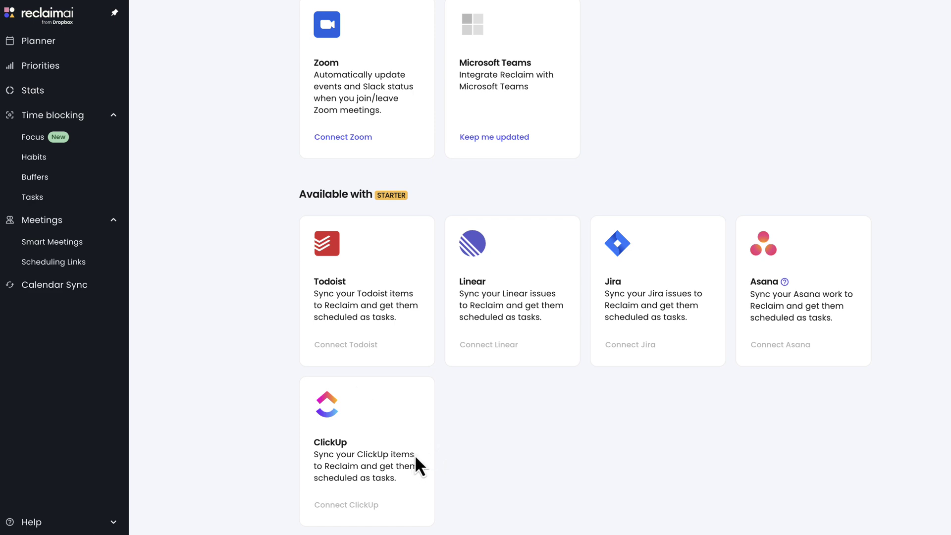
pyautogui.scroll(8, 391, 399)
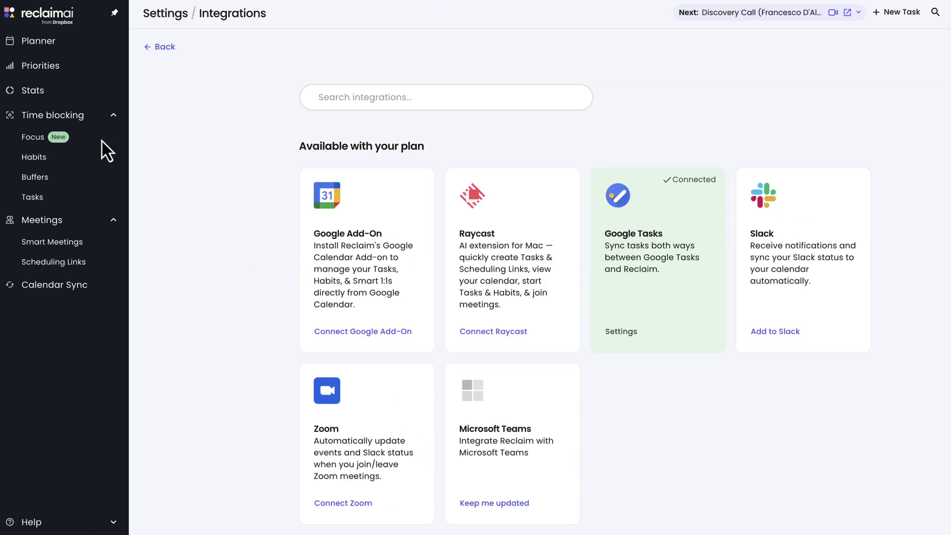
# Return to the June 2025 Planner week and hide the Priorities panel to widen the calendar.
pyautogui.click(50, 43)
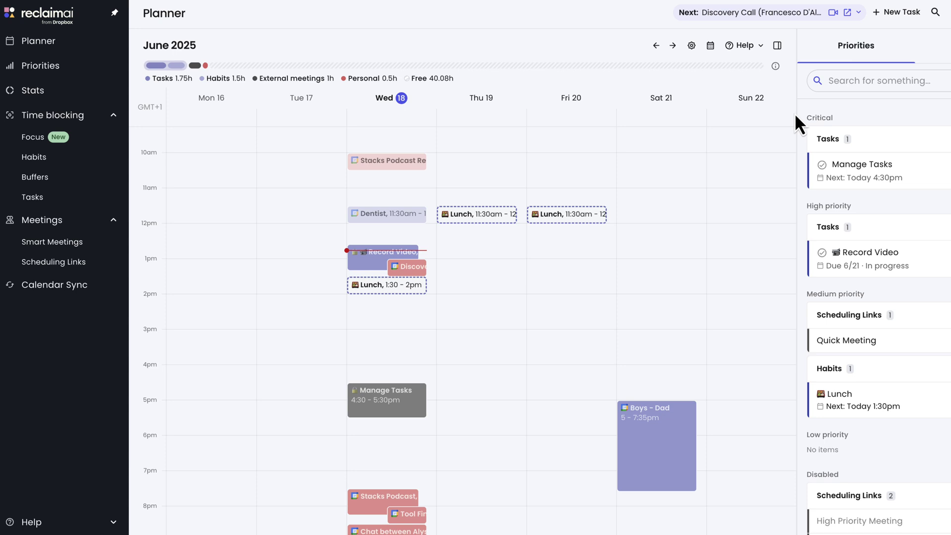
pyautogui.click(777, 45)
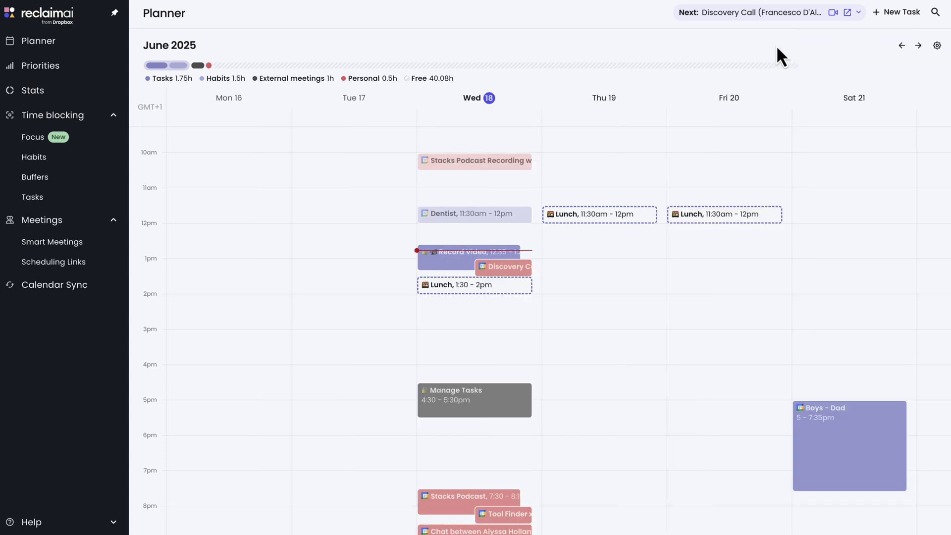